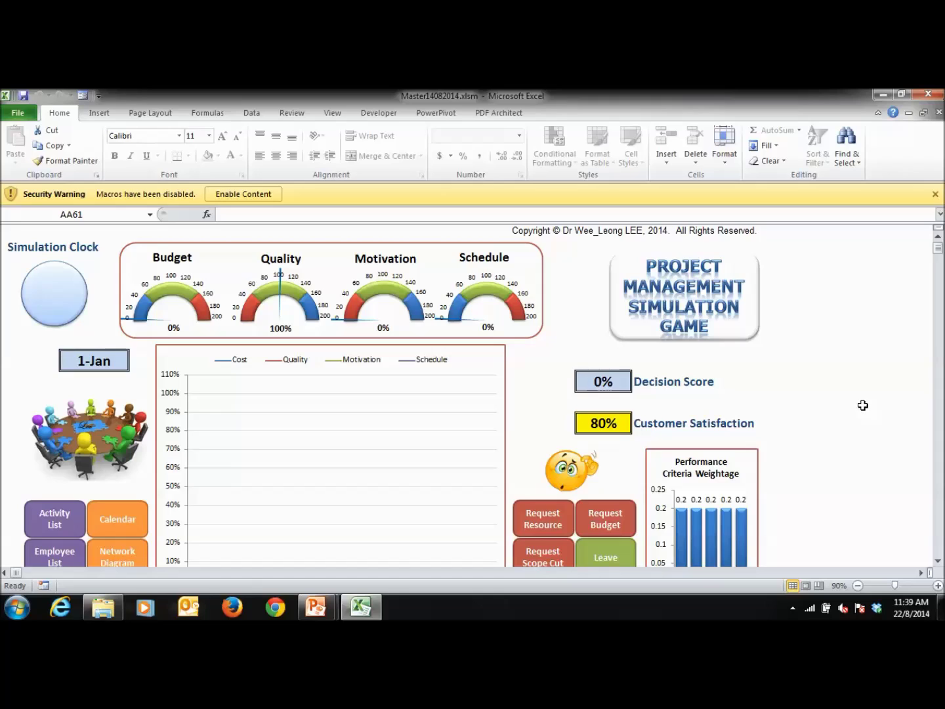
- Enable the workbook's macros from the Security Warning bar
{"action": "left_click", "coordinate": [251, 195]}
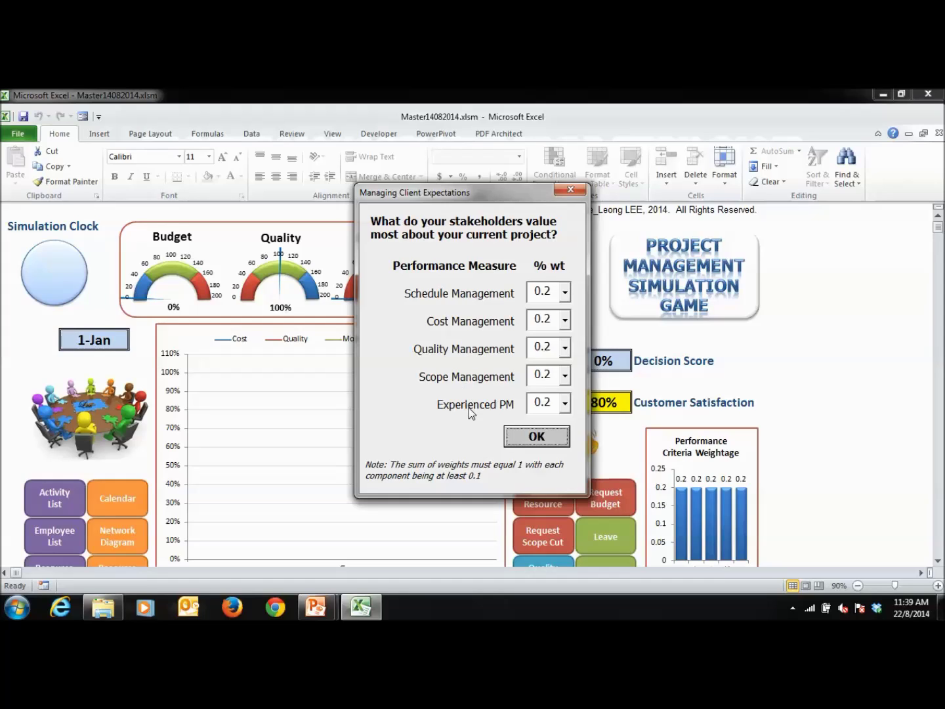
- Weight Schedule Management at 0.3 and Cost Management at 0.1, then confirm the weightings
{"action": "left_click", "coordinate": [566, 291]}
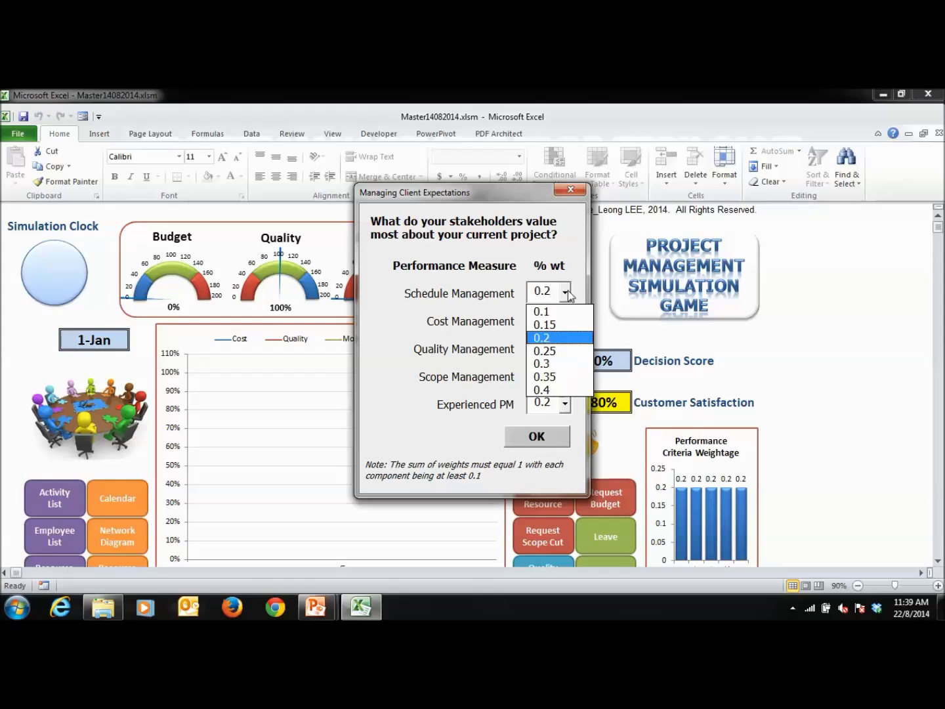
{"action": "left_click", "coordinate": [556, 363]}
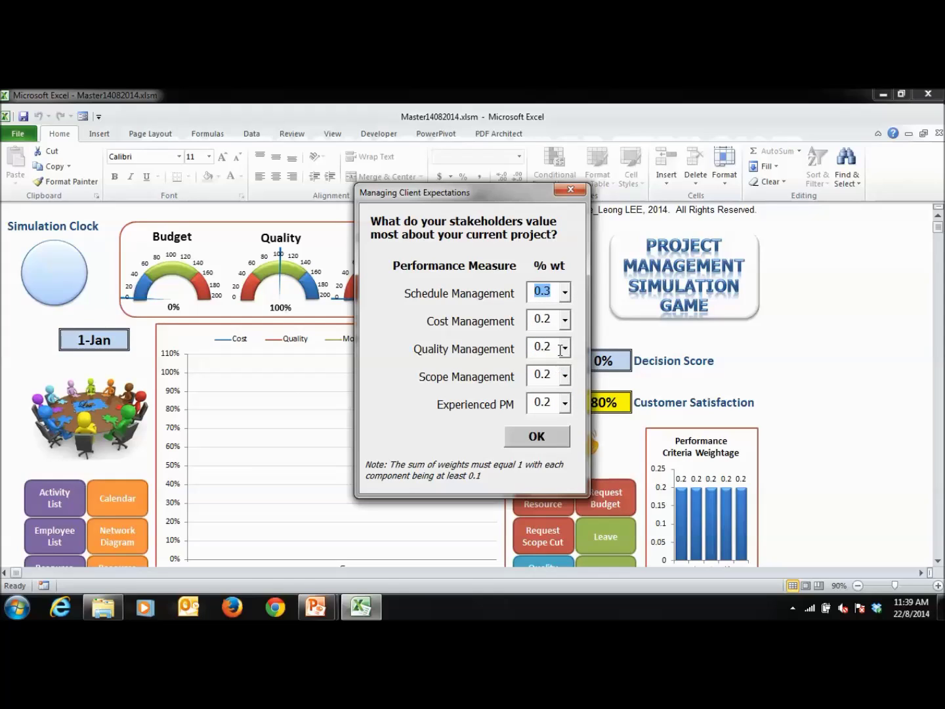
{"action": "left_click", "coordinate": [565, 320]}
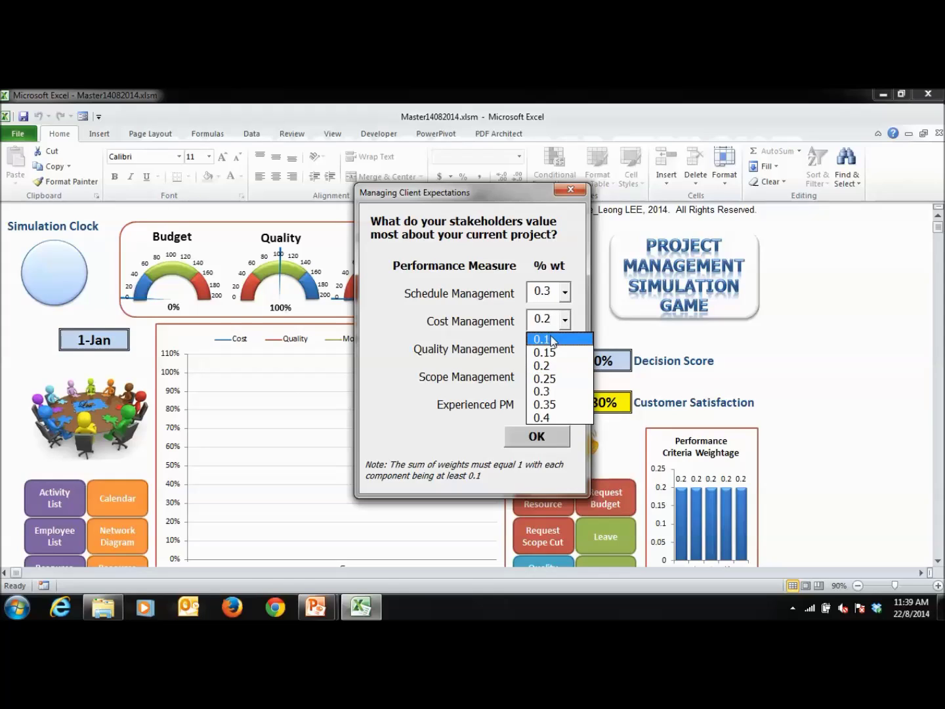
{"action": "left_click", "coordinate": [550, 339]}
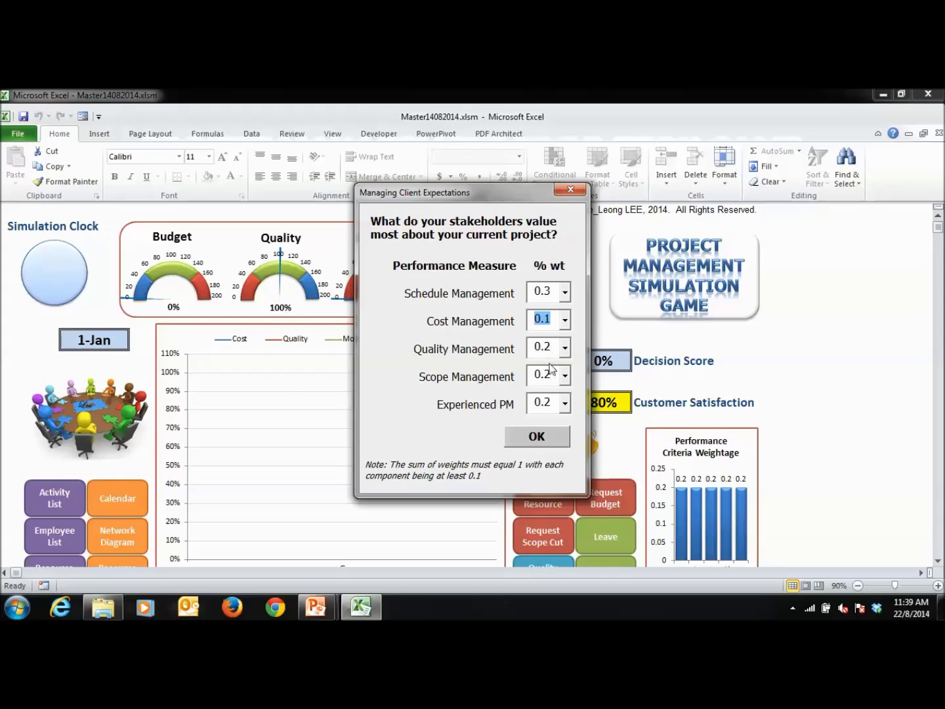
{"action": "left_click", "coordinate": [537, 438]}
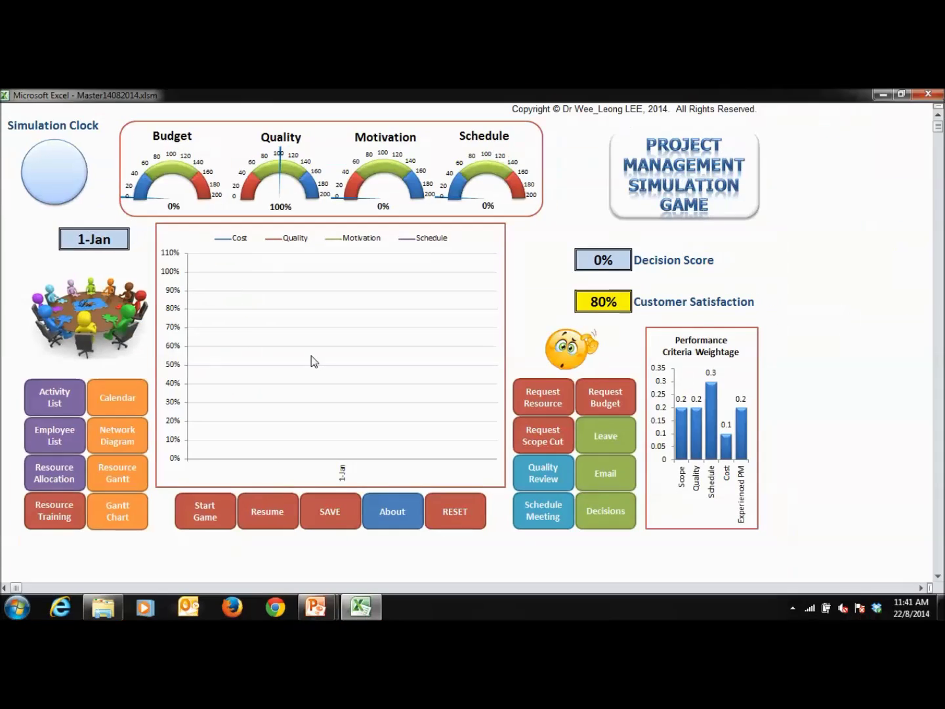
- Bring up the ScreenZoom setting, currently at 90
{"action": "left_click", "coordinate": [720, 186]}
{"action": "left_click", "coordinate": [491, 334]}
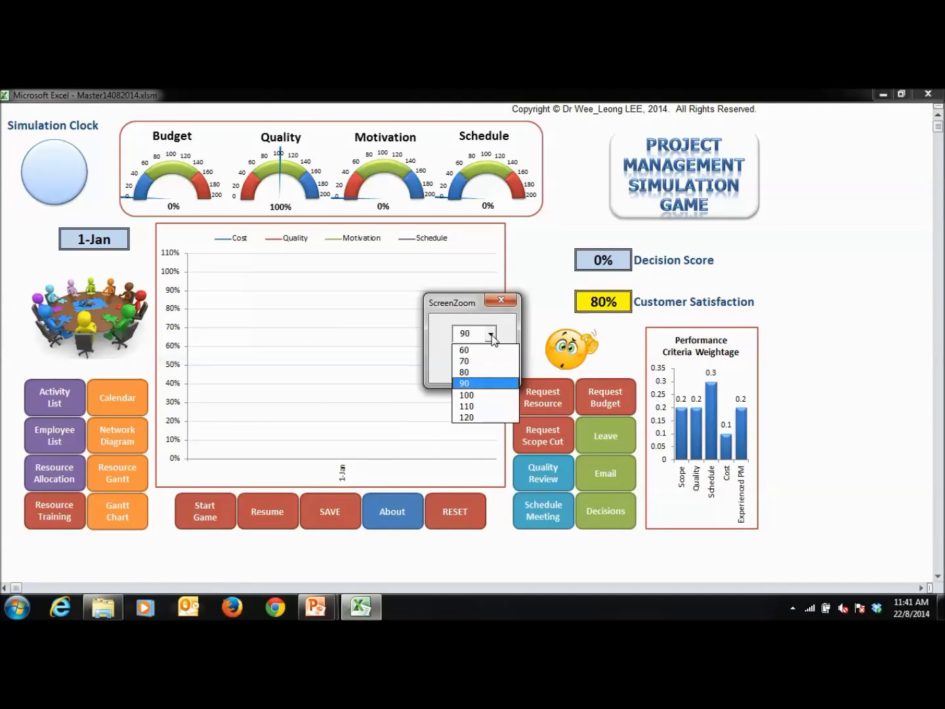
{"action": "left_click", "coordinate": [485, 370]}
{"action": "left_click", "coordinate": [474, 362]}
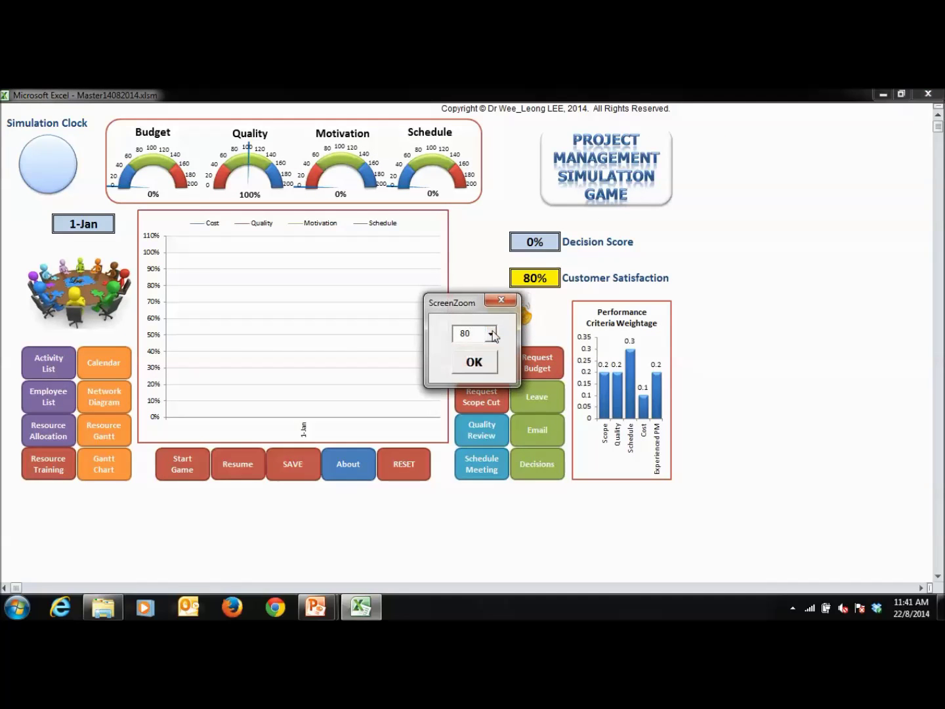
{"action": "left_click", "coordinate": [491, 334]}
{"action": "left_click", "coordinate": [475, 384]}
{"action": "left_click", "coordinate": [476, 362]}
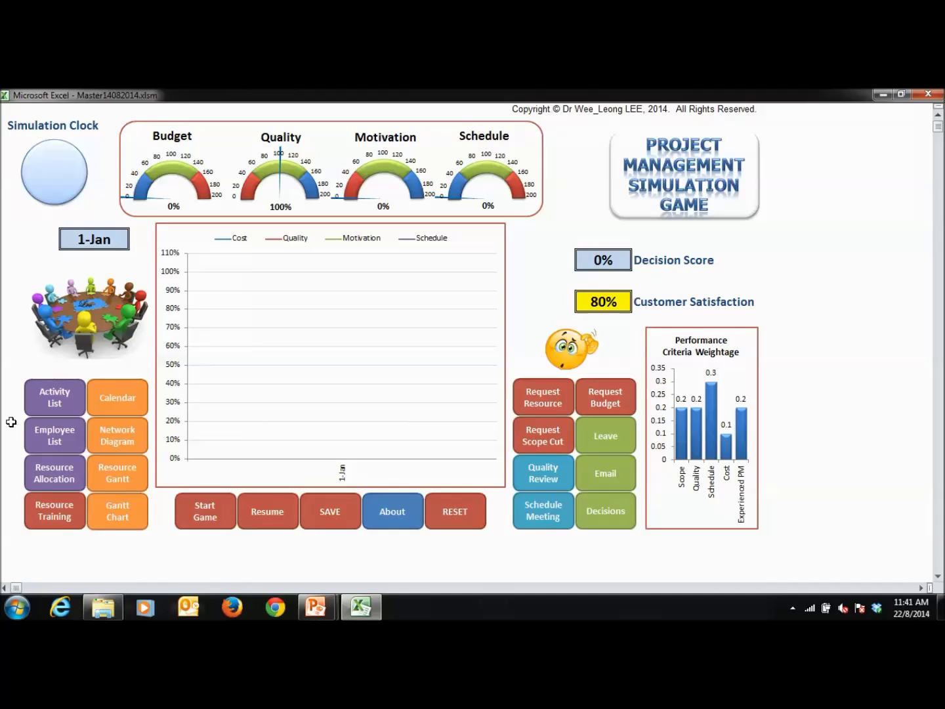
- Switch to the Activity Information sheet listing the 16 activities' skills, resources and mandays
{"action": "left_click", "coordinate": [54, 397]}
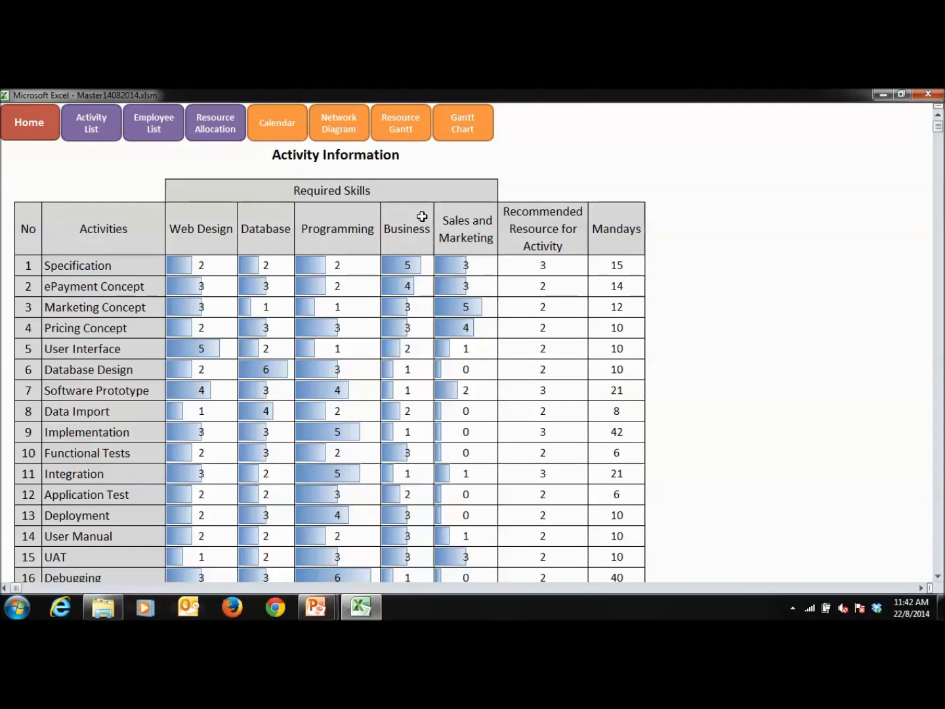
- Browse the Employee Information sheet and read the employees' profile comments
{"action": "left_click", "coordinate": [150, 121]}
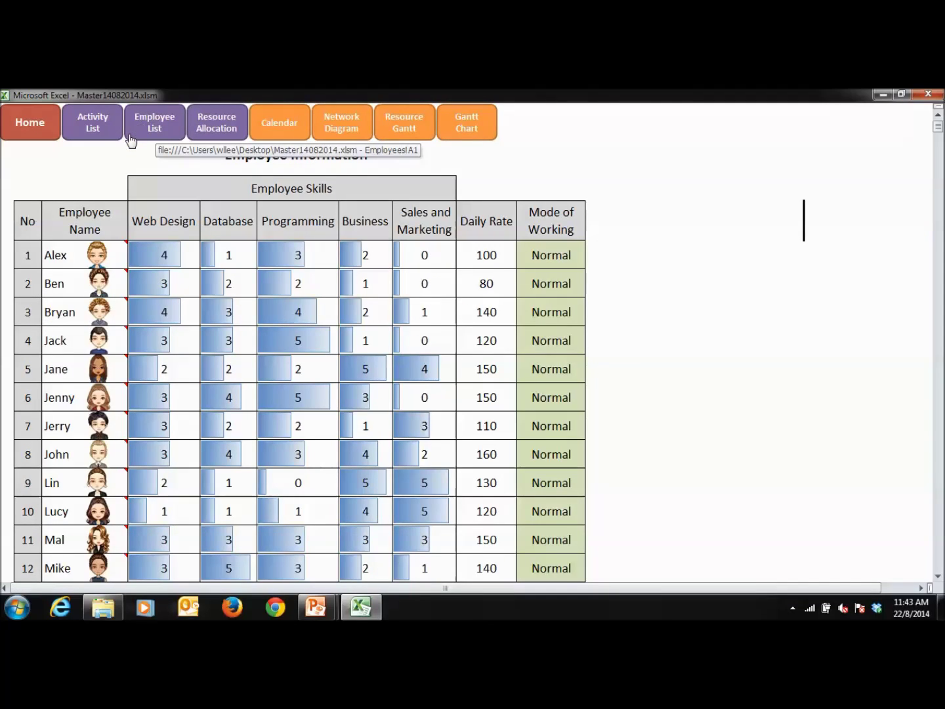
{"action": "scroll", "coordinate": [654, 292], "scroll_direction": "down", "scroll_amount": 2}
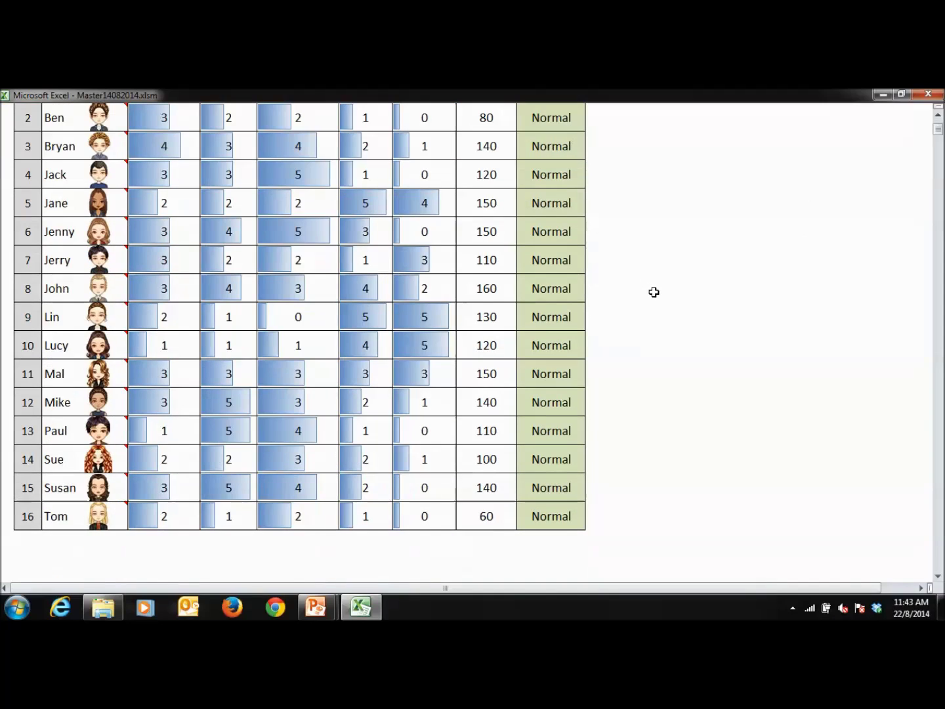
{"action": "scroll", "coordinate": [654, 292], "scroll_direction": "up", "scroll_amount": 2}
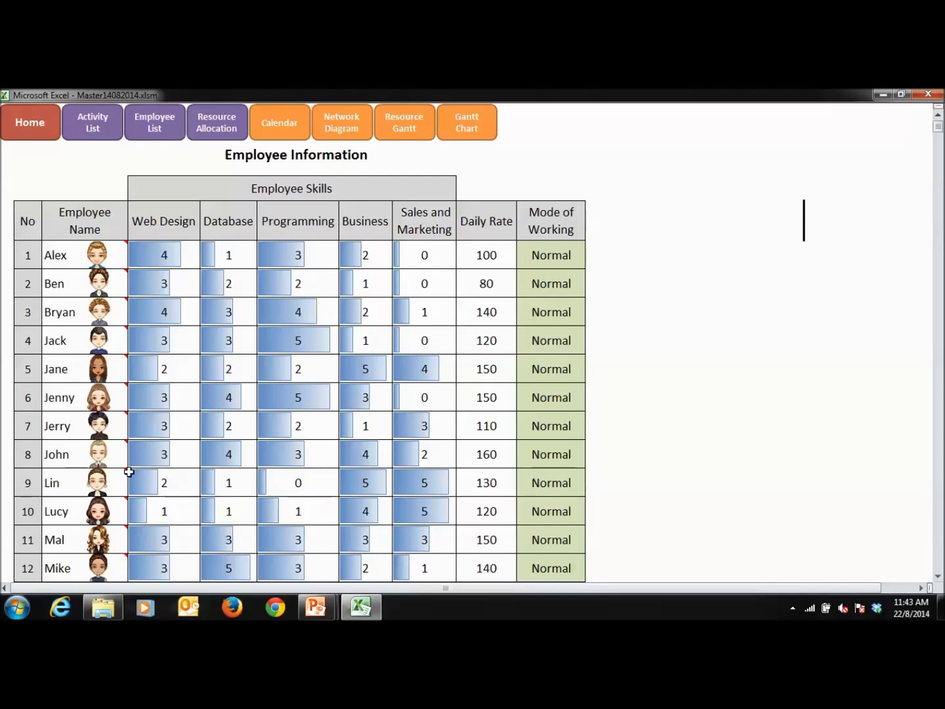
{"action": "mouse_move", "coordinate": [58, 453]}
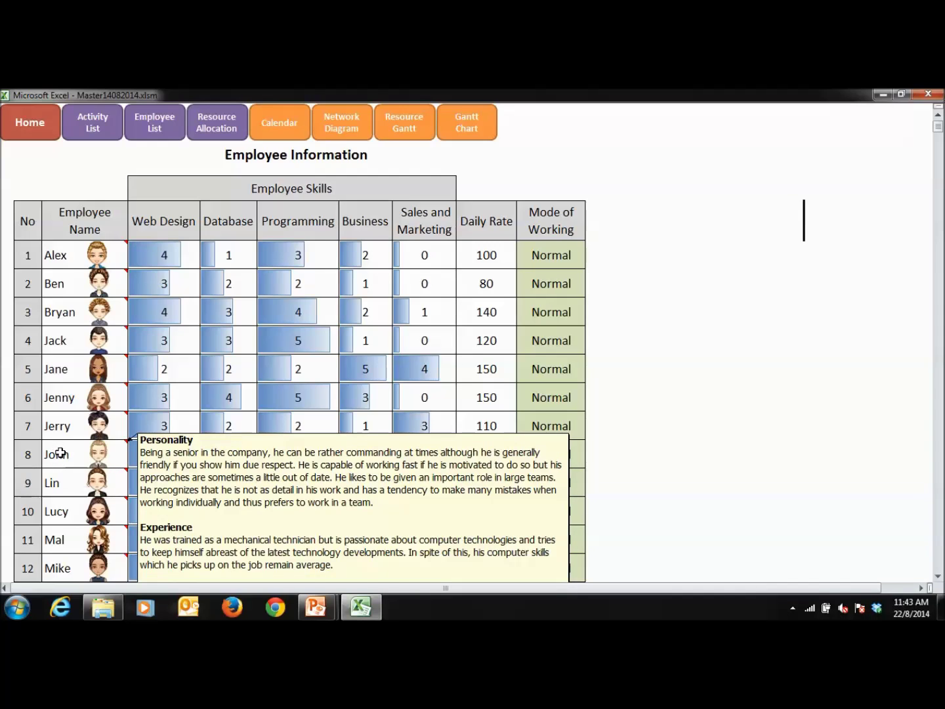
{"action": "scroll", "coordinate": [57, 452], "scroll_direction": "down", "scroll_amount": 2}
{"action": "mouse_move", "coordinate": [58, 176]}
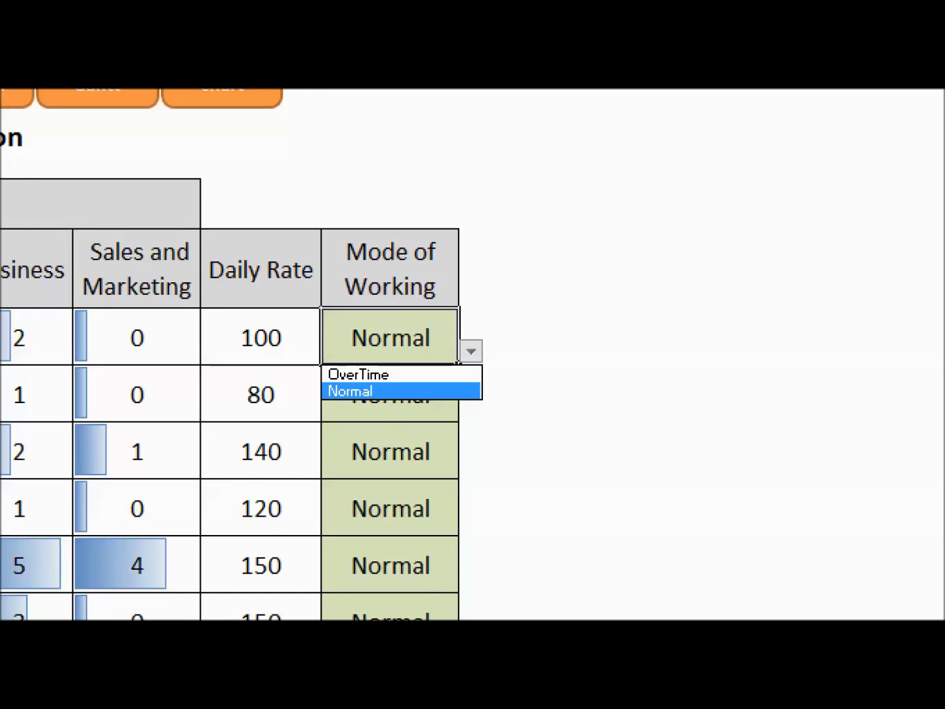
- Keep the first employee on Normal working mode, then view the Network Diagram and Resource Gantt Chart
{"action": "left_click", "coordinate": [350, 391]}
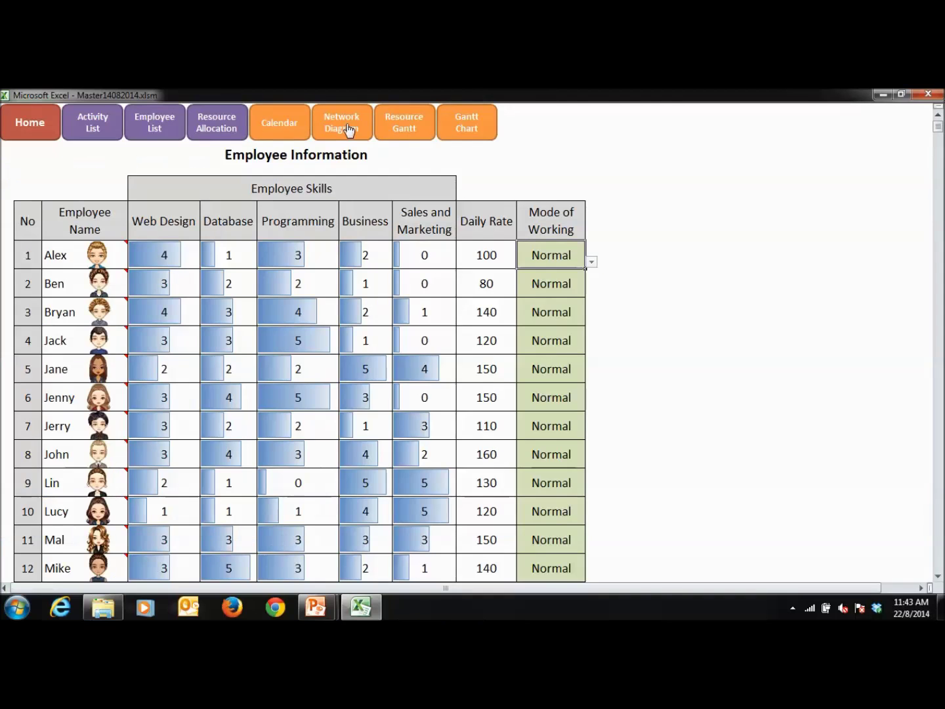
{"action": "left_click", "coordinate": [355, 129]}
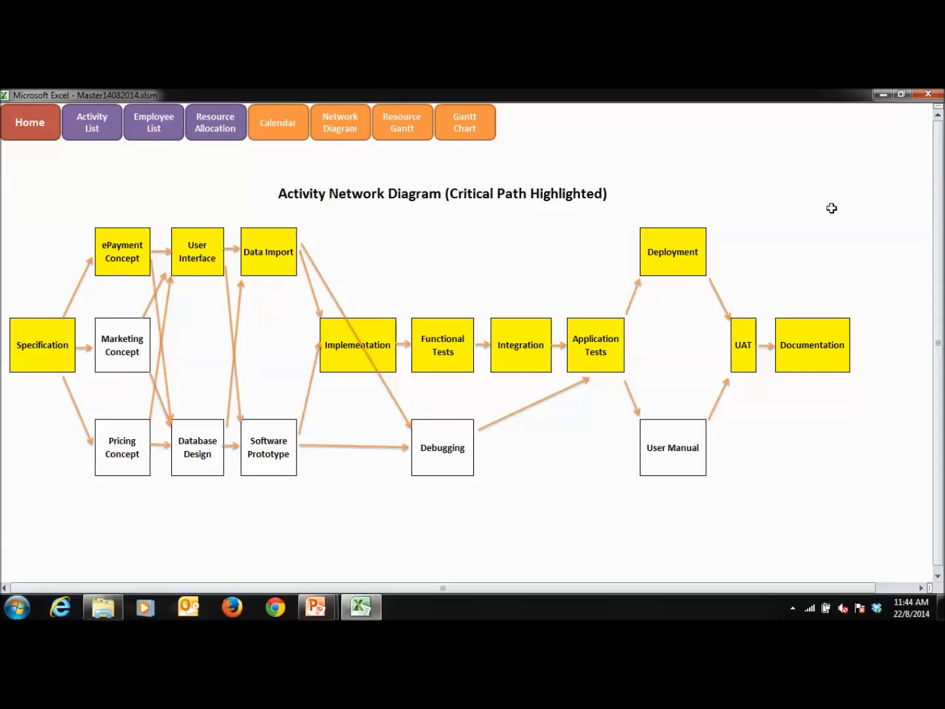
{"action": "left_click", "coordinate": [405, 121]}
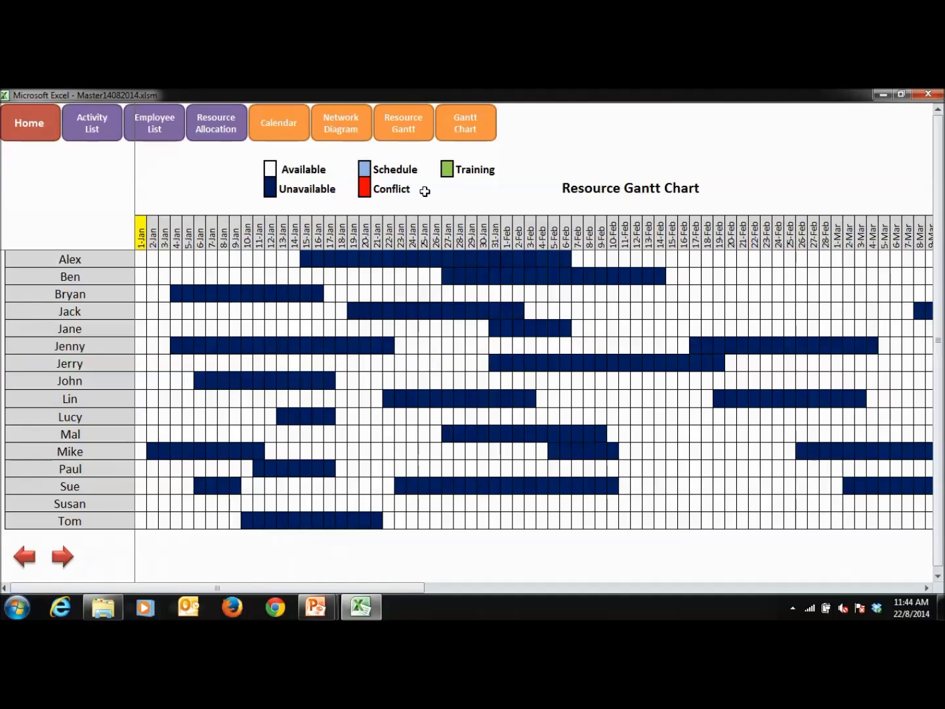
- Move on to the blank Calendar sheet starting 1-Jan
{"action": "left_click", "coordinate": [289, 124]}
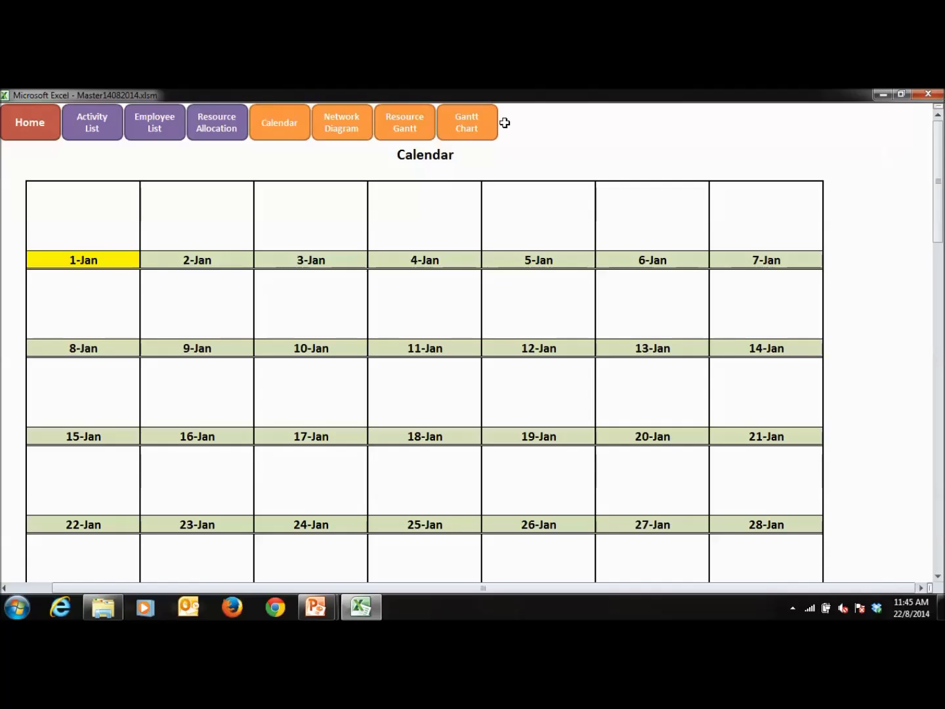
- Show the Gantt Chart sheet with its 16 activities and no bars yet
{"action": "left_click", "coordinate": [478, 129]}
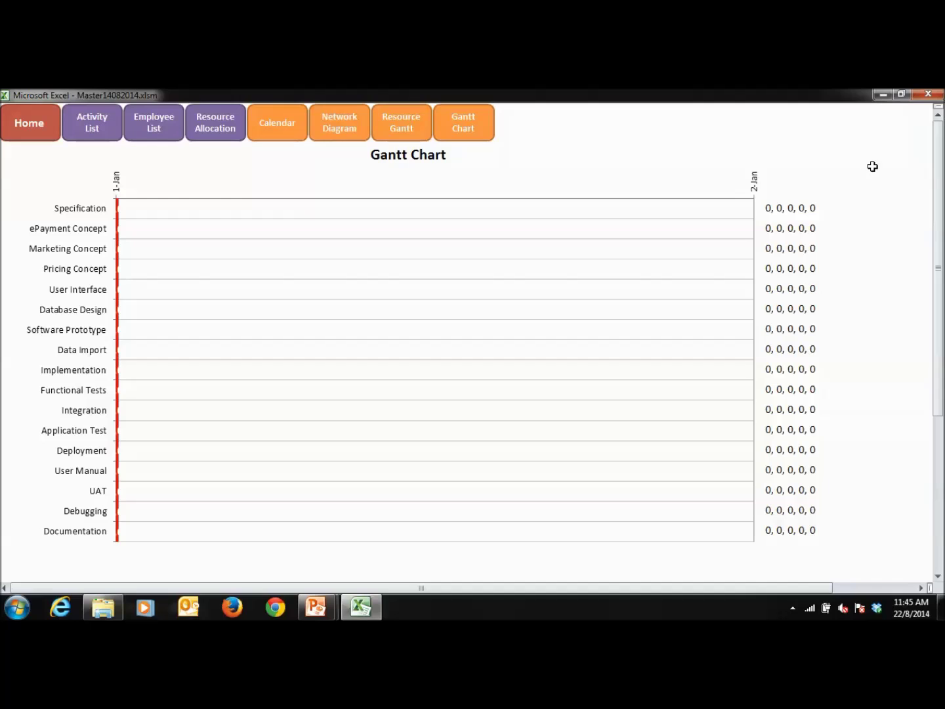
- Go to the Resource Allocation sheet with its per-activity employee tables
{"action": "left_click", "coordinate": [216, 128]}
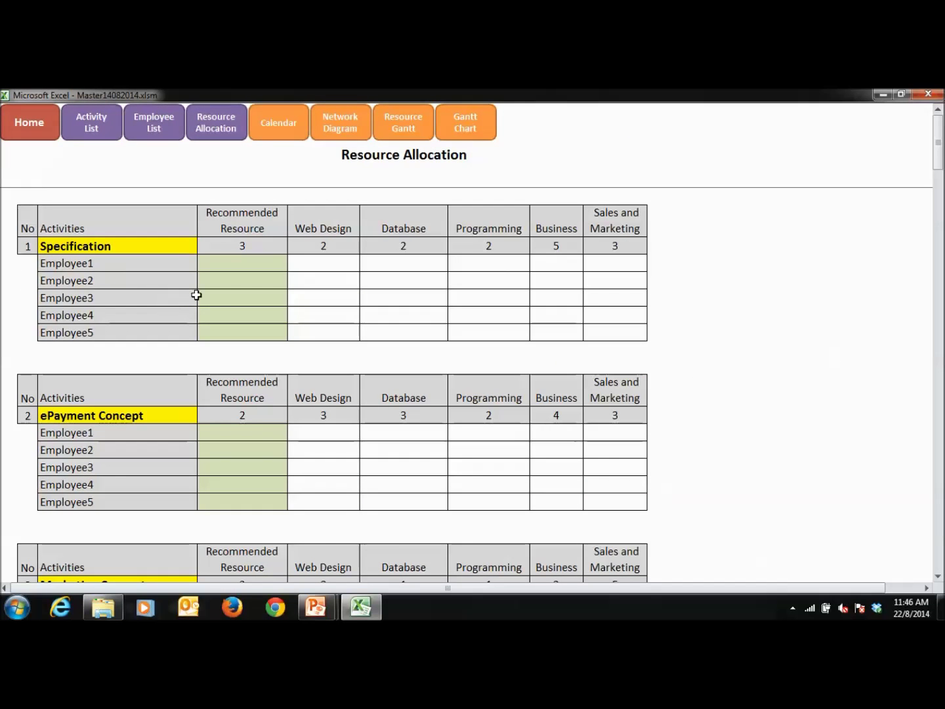
- Put the first listed employee in Specification's Employee1 slot and check their Resource Gantt conflicts
{"action": "left_click", "coordinate": [276, 265]}
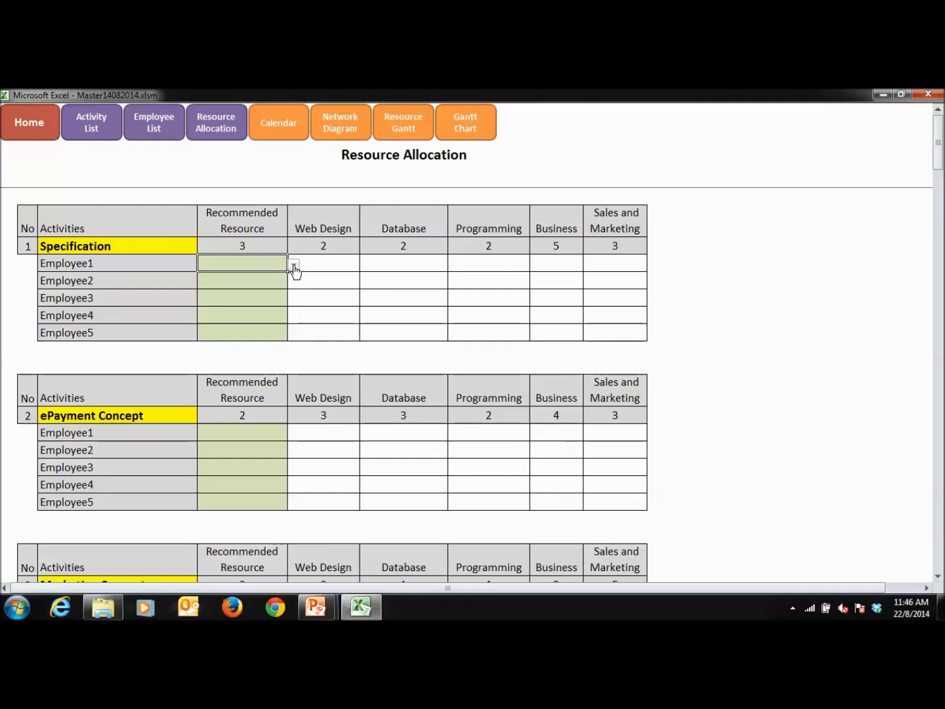
{"action": "left_click", "coordinate": [293, 267]}
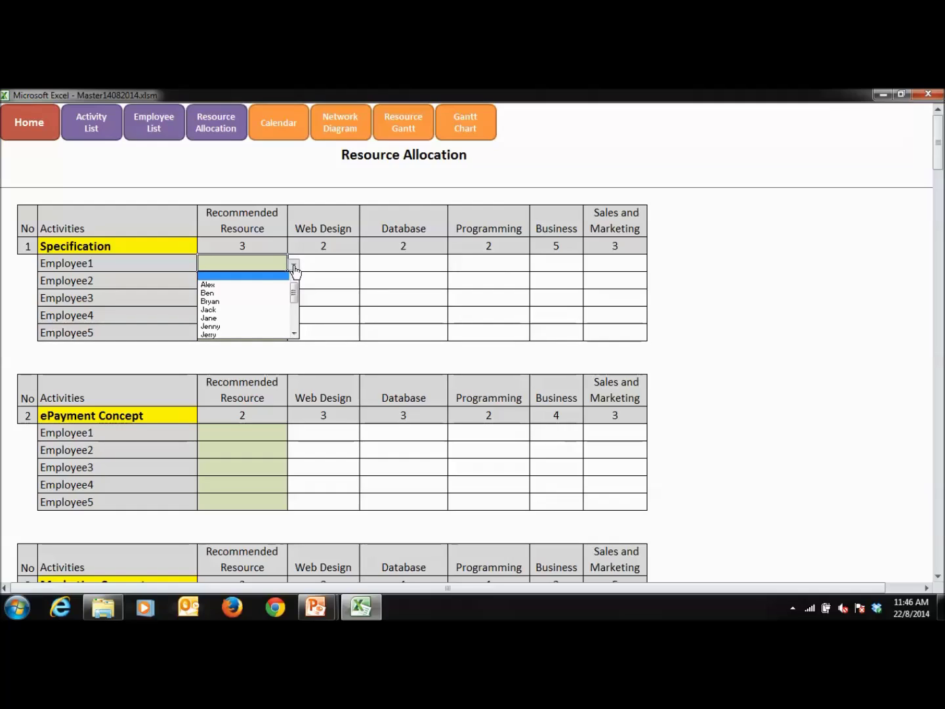
{"action": "left_click", "coordinate": [244, 284]}
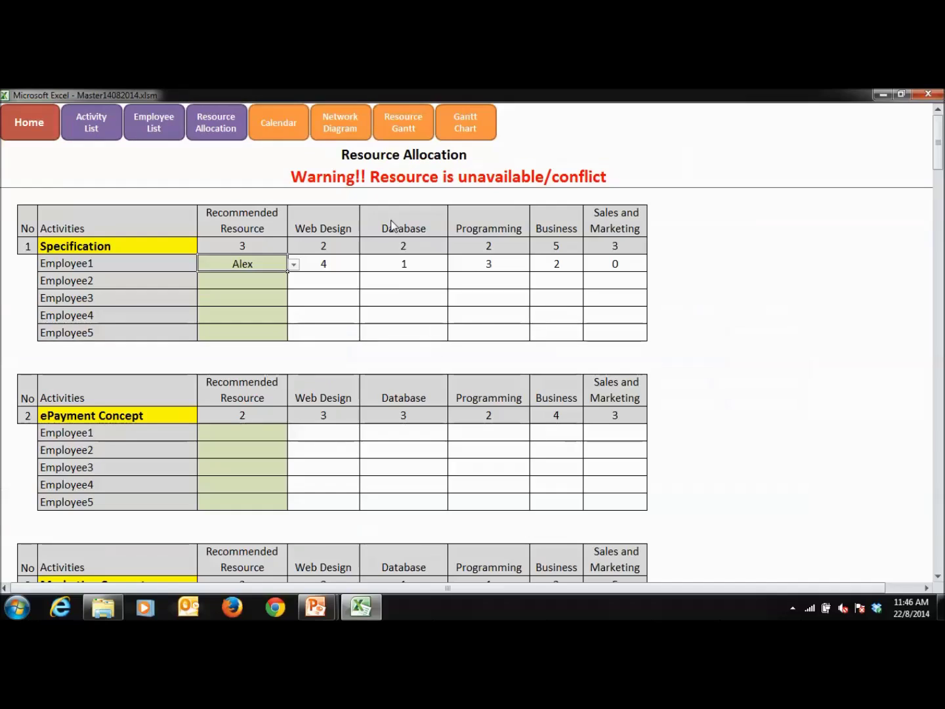
{"action": "left_click", "coordinate": [400, 135]}
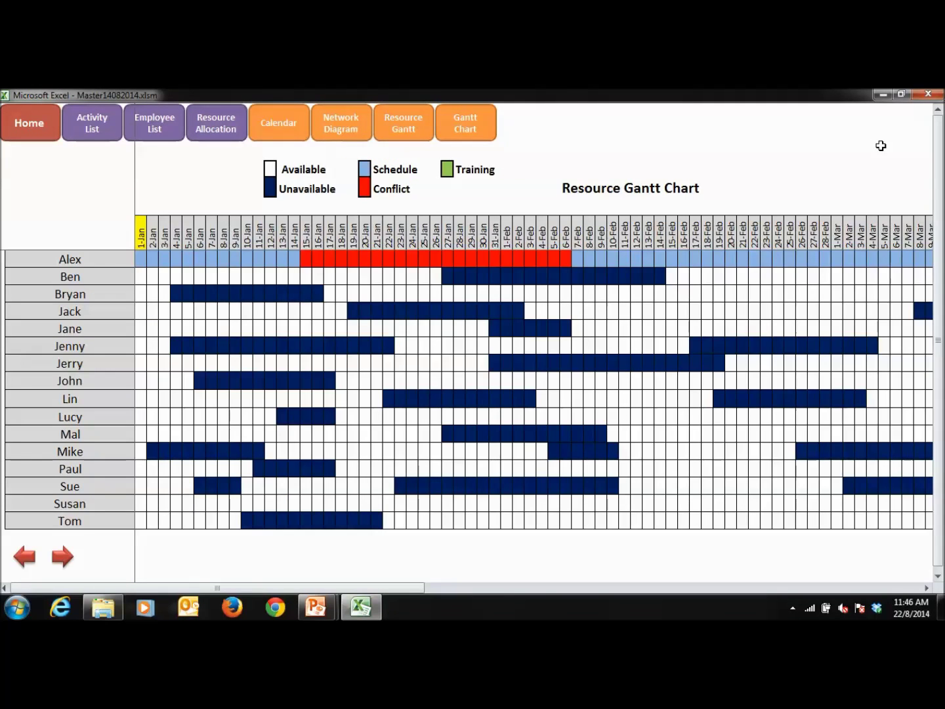
- Assign a second employee to Specification's Employee2 slot
{"action": "left_click", "coordinate": [565, 588]}
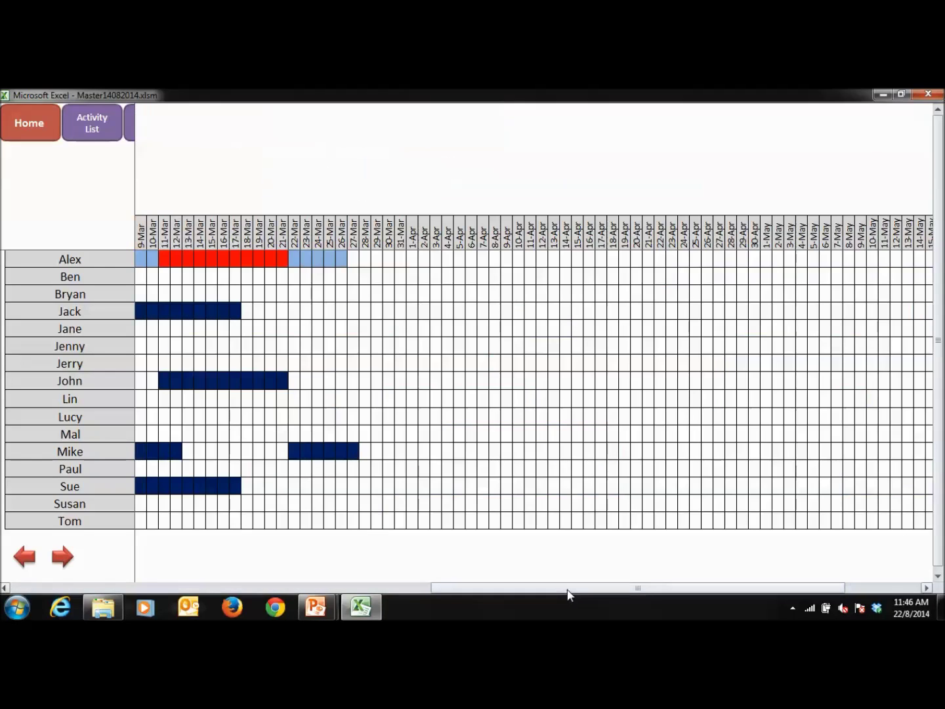
{"action": "left_click_drag", "start_coordinate": [460, 588], "coordinate": [10, 576]}
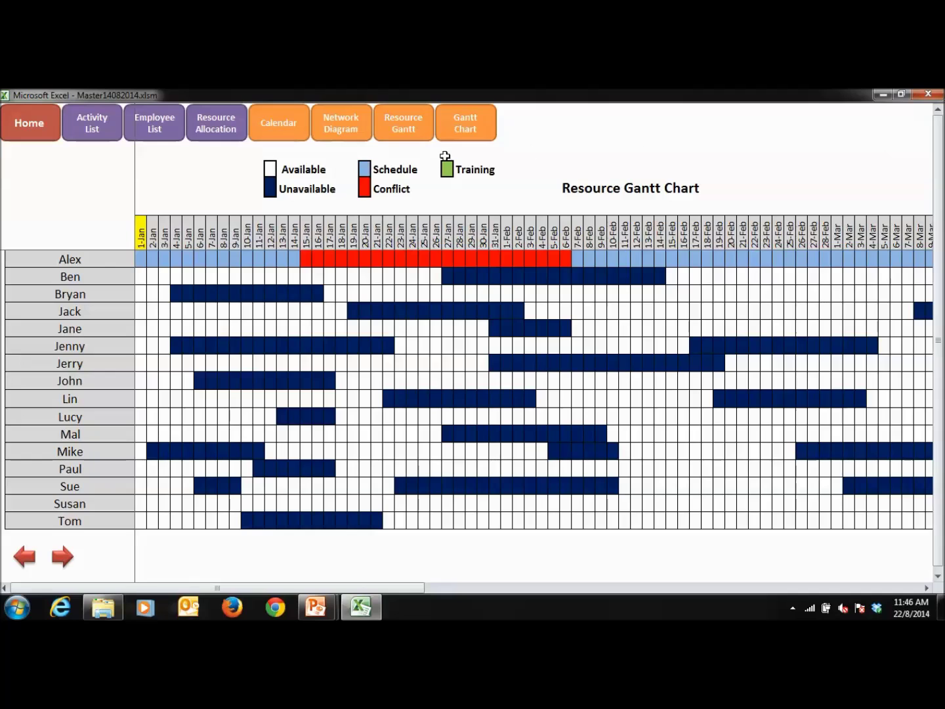
{"action": "left_click", "coordinate": [222, 131]}
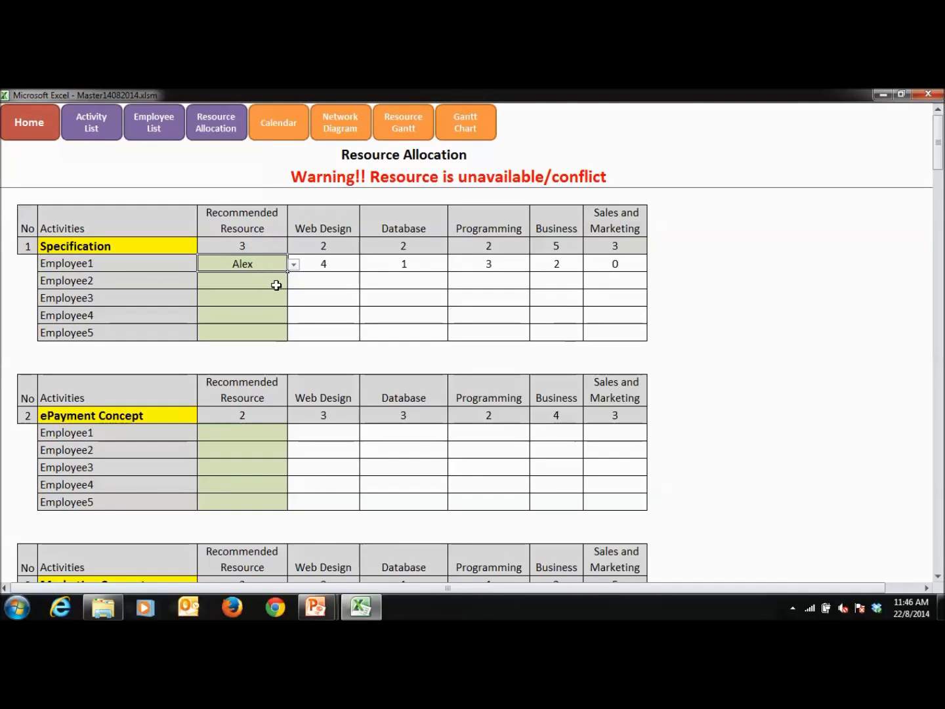
{"action": "left_click", "coordinate": [520, 432]}
{"action": "left_click", "coordinate": [293, 281]}
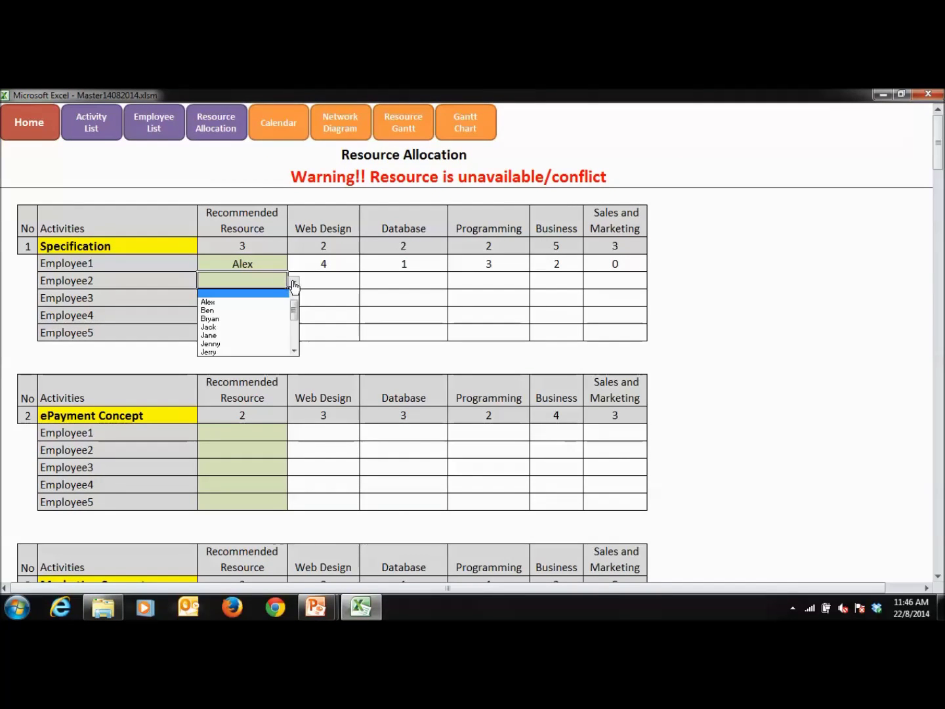
{"action": "left_click", "coordinate": [251, 311]}
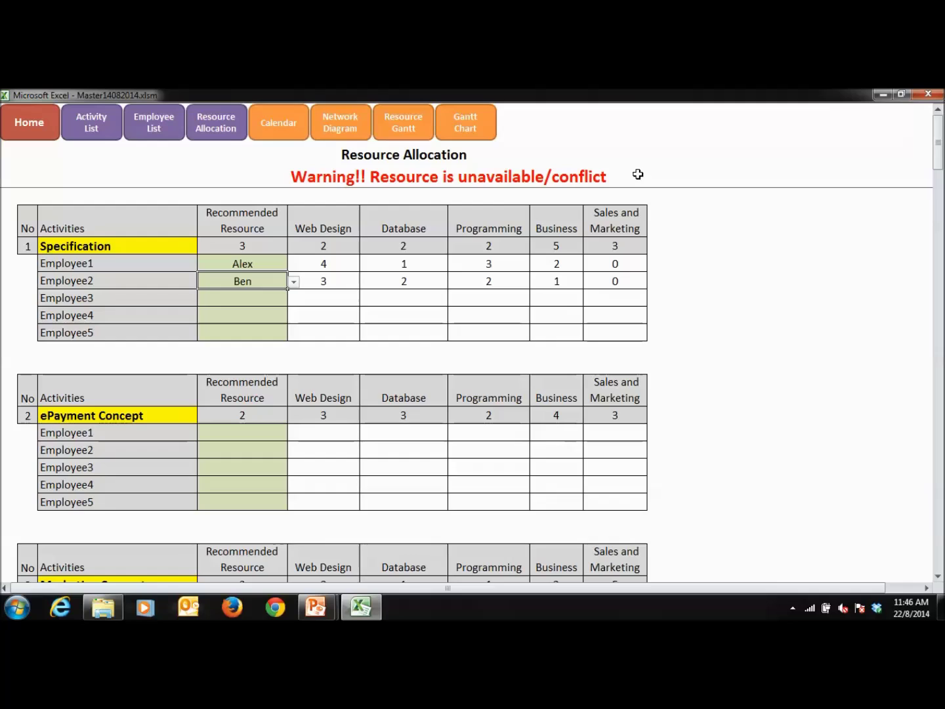
- Assign a third Specification employee, then review the Resource Gantt and activity Gantt Chart
{"action": "left_click", "coordinate": [412, 129]}
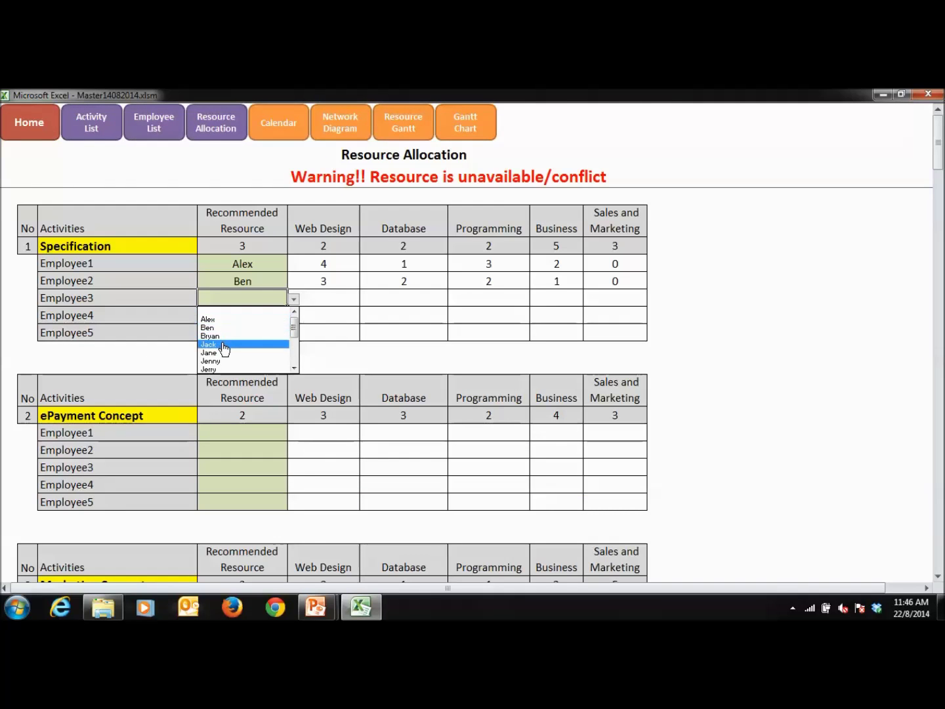
{"action": "left_click", "coordinate": [225, 349]}
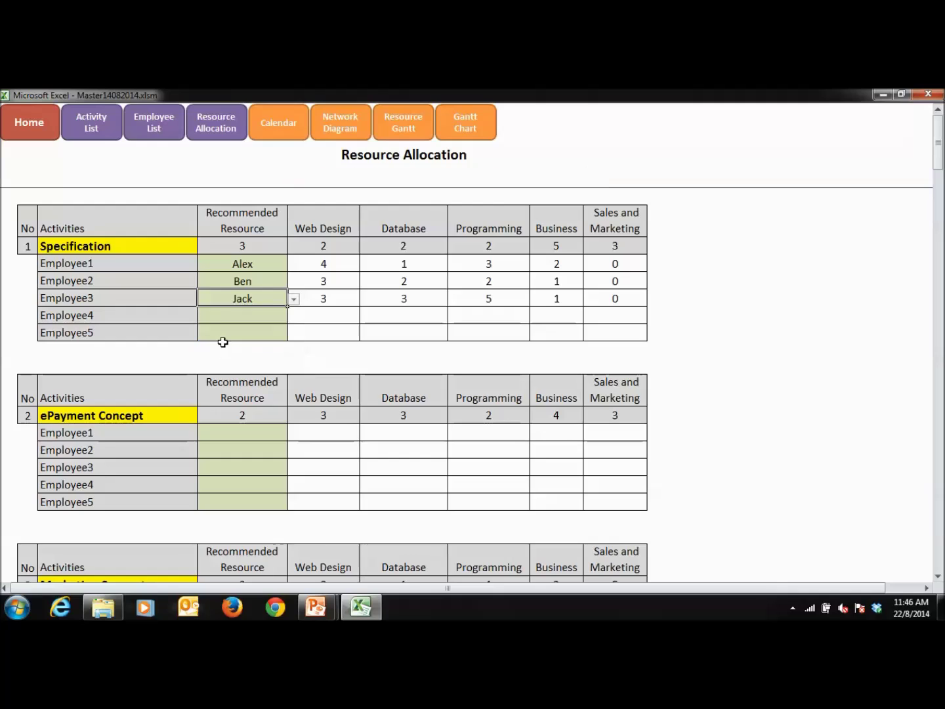
{"action": "left_click", "coordinate": [402, 132]}
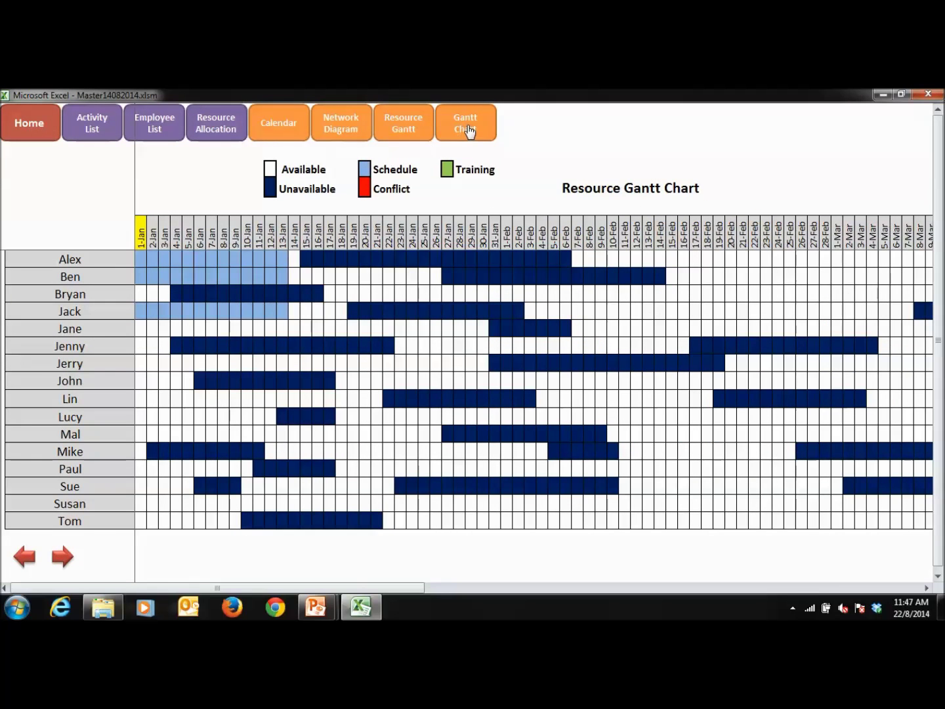
{"action": "left_click", "coordinate": [932, 164]}
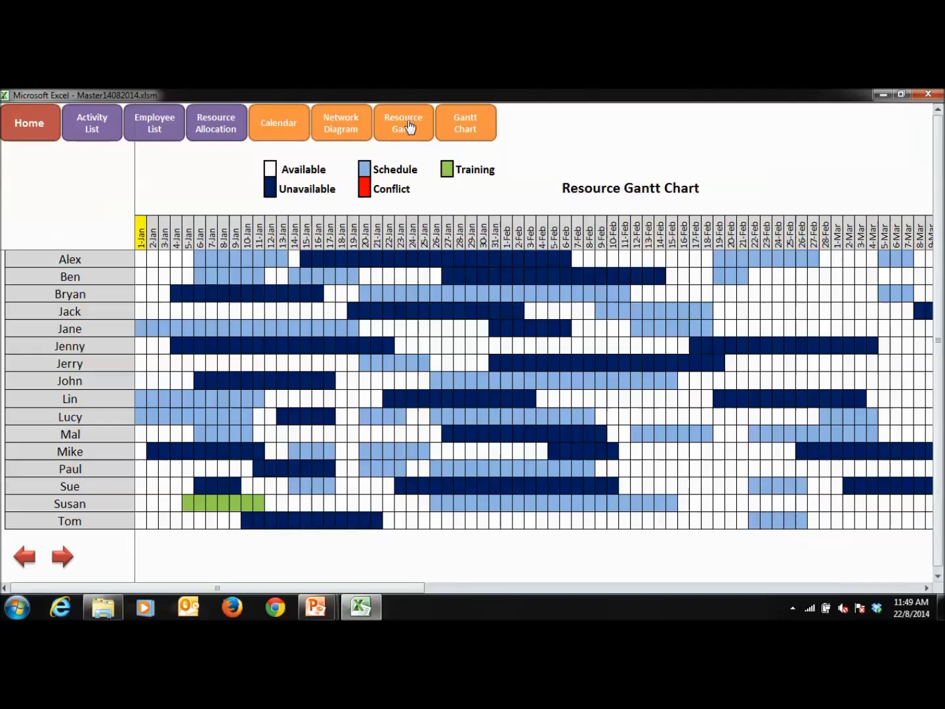
- View the Resource Gantt schedule, then return to the Home dashboard
{"action": "left_click", "coordinate": [407, 125]}
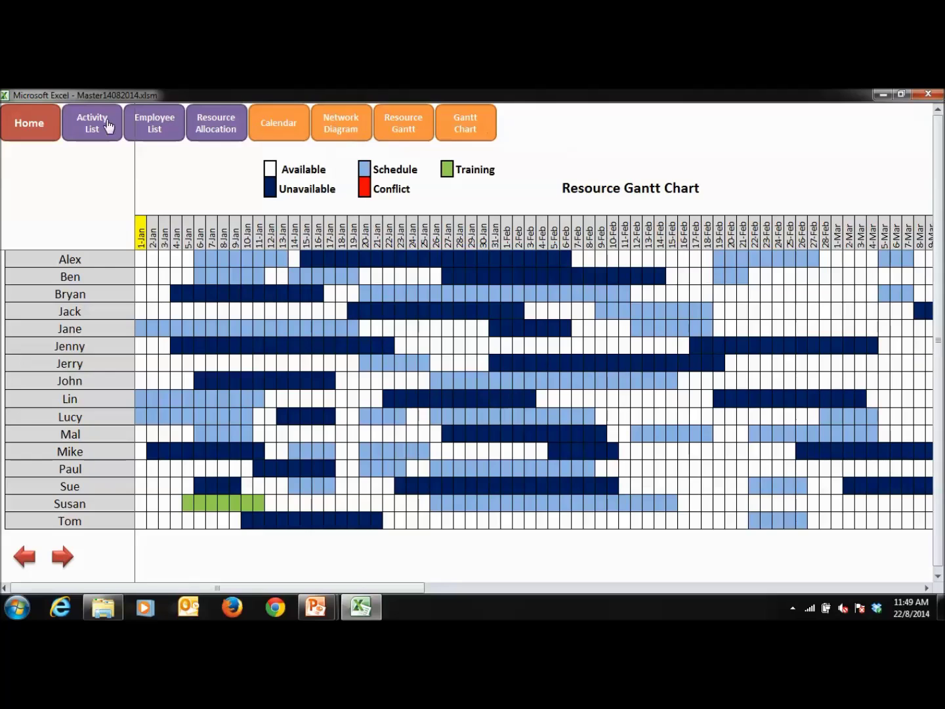
{"action": "left_click", "coordinate": [28, 124]}
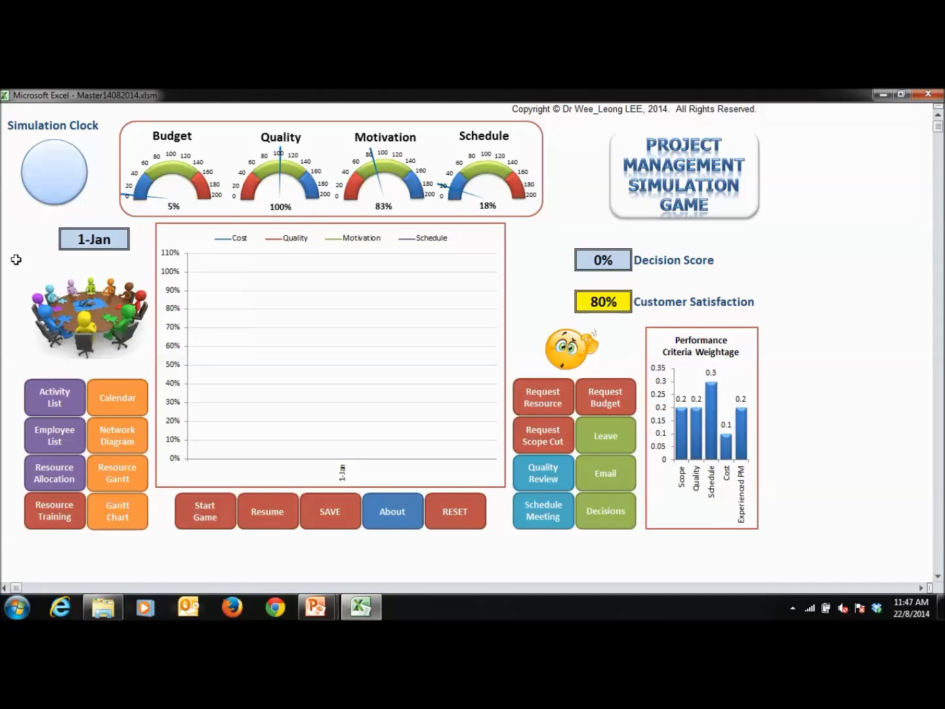
- Open the Training Plan, browse the trainable staff without choosing, and close it
{"action": "left_click", "coordinate": [59, 515]}
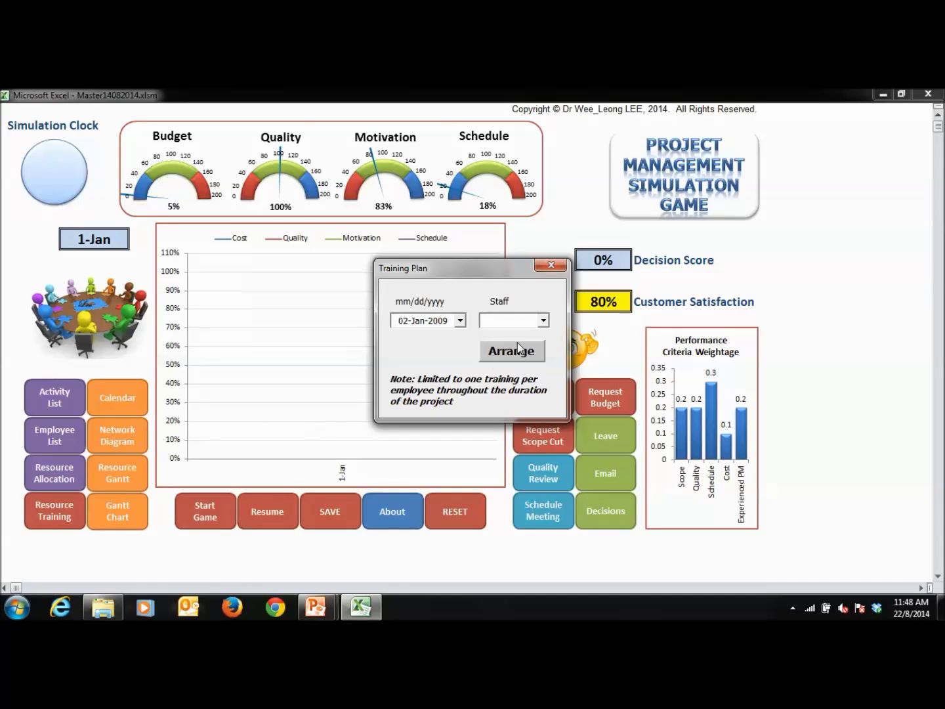
{"action": "left_click", "coordinate": [543, 320]}
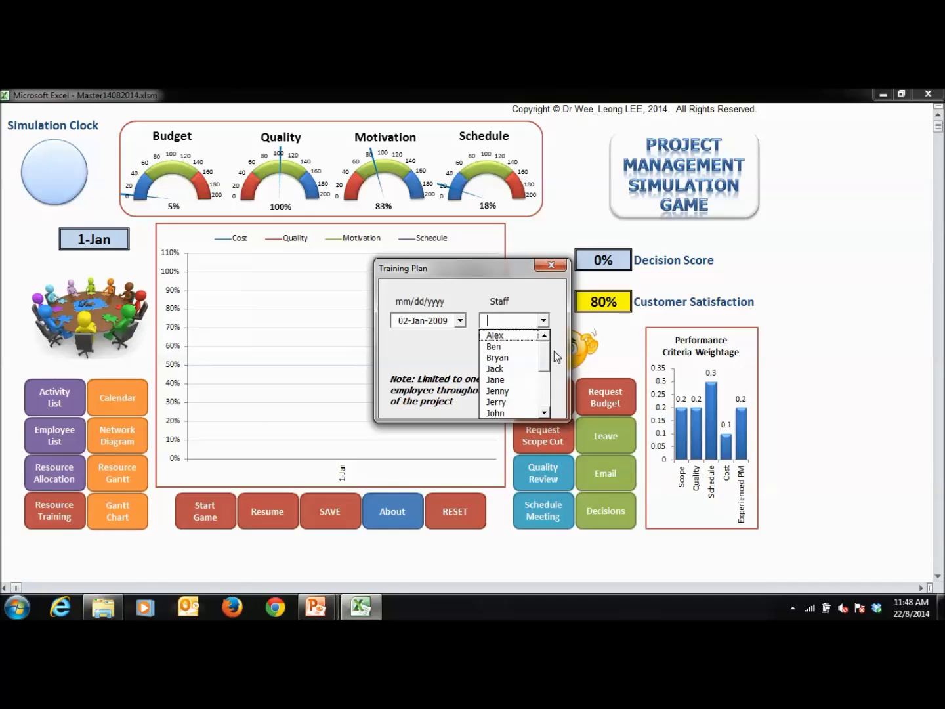
{"action": "left_click", "coordinate": [555, 350]}
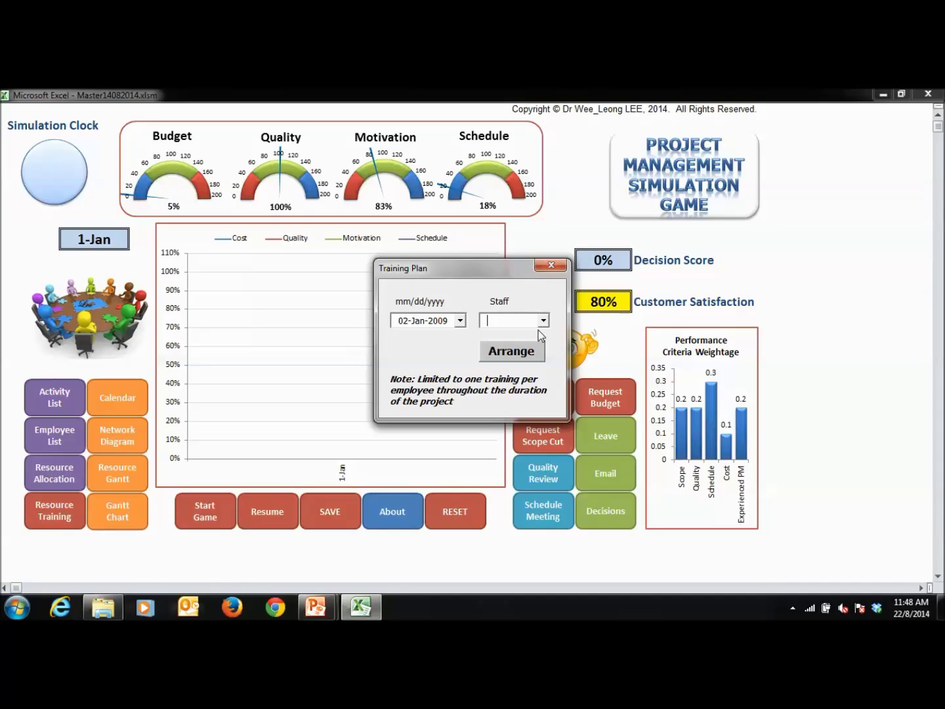
{"action": "left_click", "coordinate": [541, 269]}
- Arrange training for a staff member on 05-Jan-2009, close the plan and check the resource schedule
{"action": "left_click", "coordinate": [543, 320]}
{"action": "left_click_drag", "start_coordinate": [546, 343], "coordinate": [550, 401]}
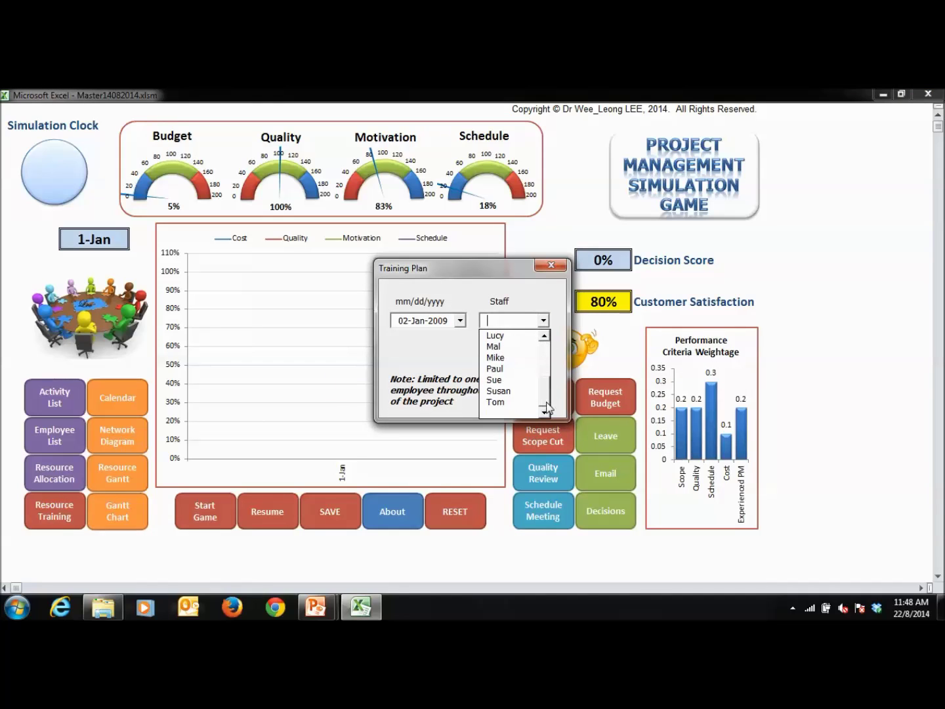
{"action": "left_click", "coordinate": [523, 392]}
{"action": "left_click", "coordinate": [460, 320]}
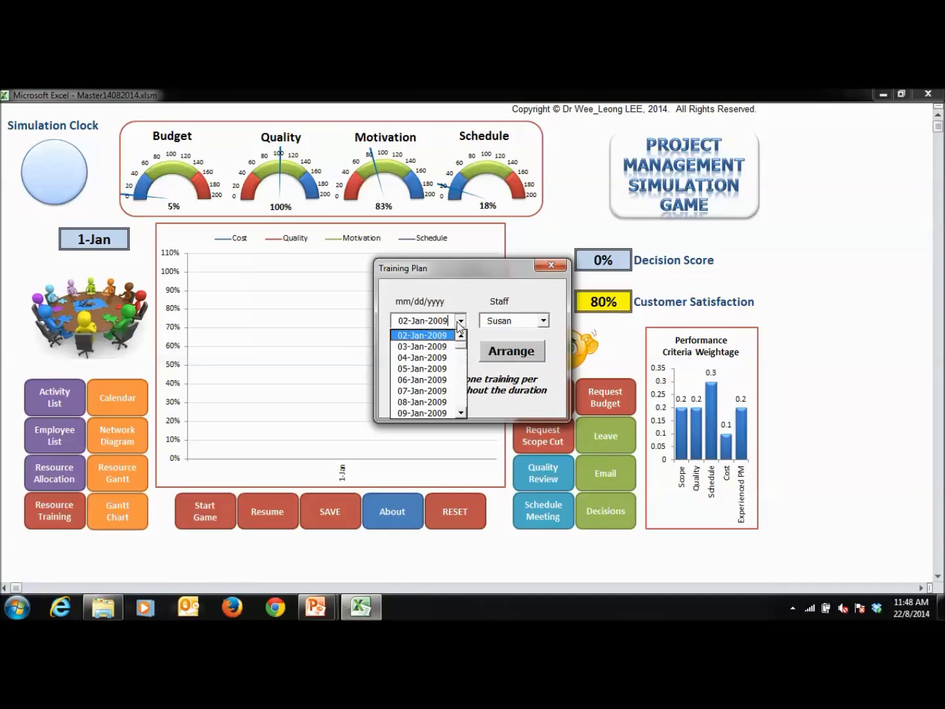
{"action": "left_click", "coordinate": [436, 370]}
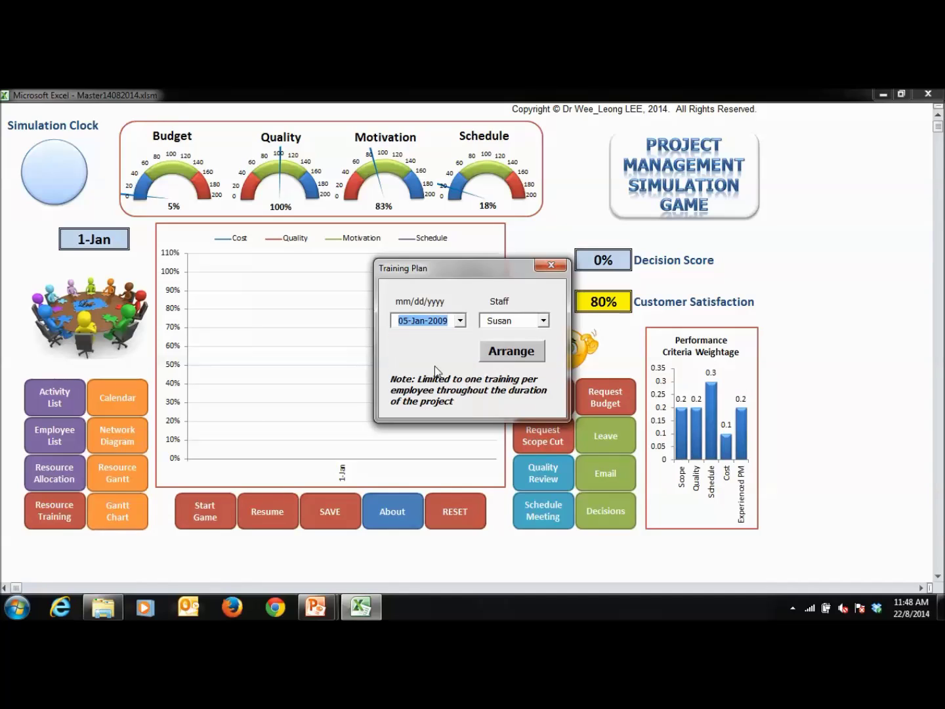
{"action": "left_click", "coordinate": [514, 353]}
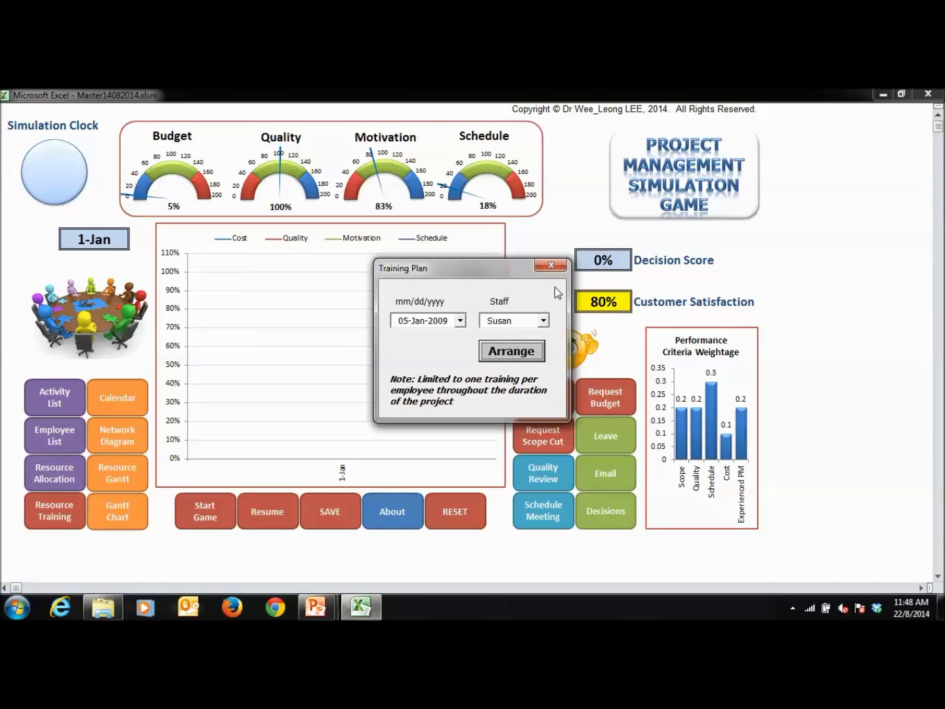
{"action": "left_click", "coordinate": [556, 266]}
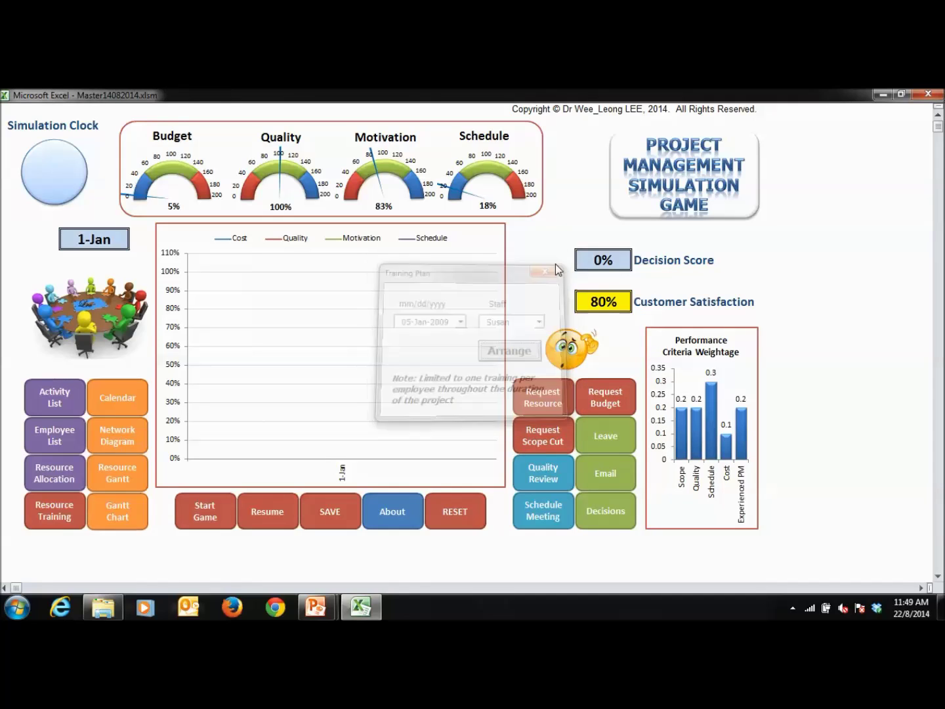
{"action": "left_click", "coordinate": [116, 460]}
- From the Home dashboard, start the simulation game and confirm Yes to begin
{"action": "left_click", "coordinate": [29, 123]}
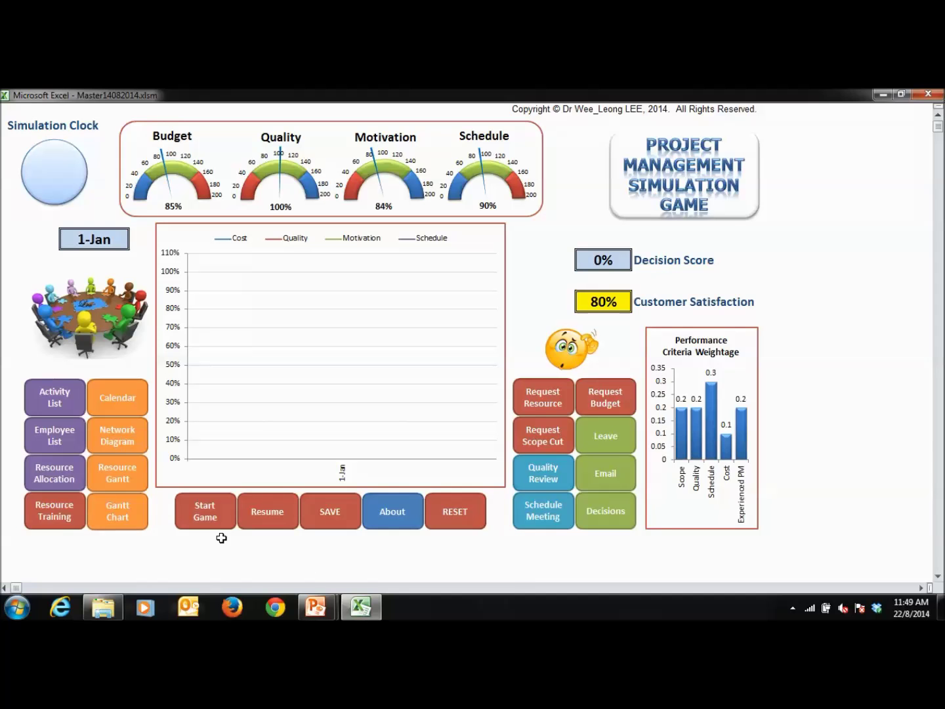
{"action": "left_click", "coordinate": [200, 508]}
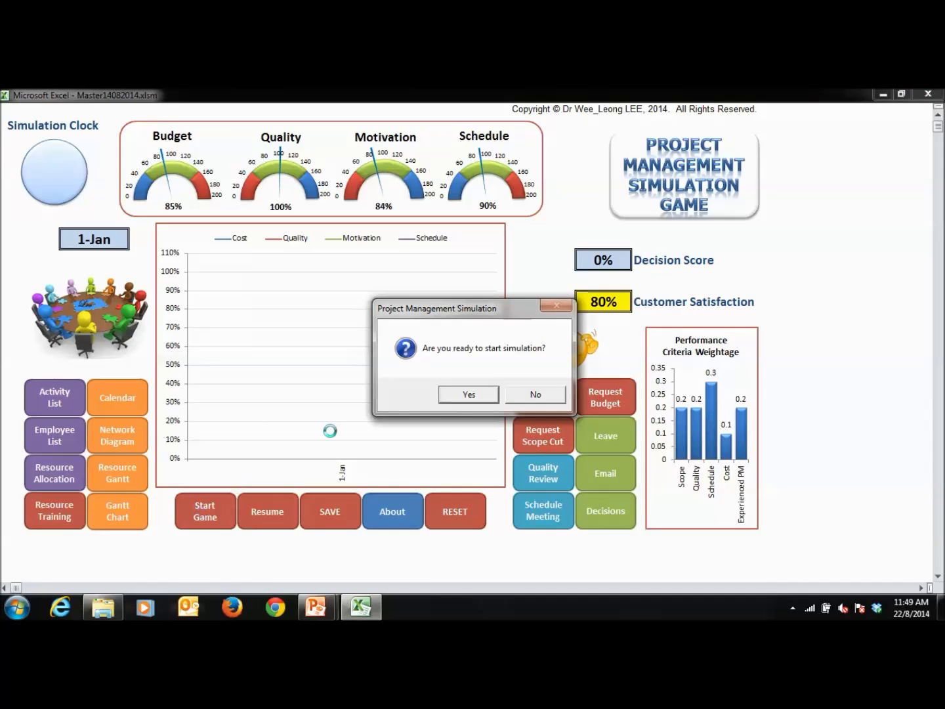
{"action": "left_click", "coordinate": [468, 395]}
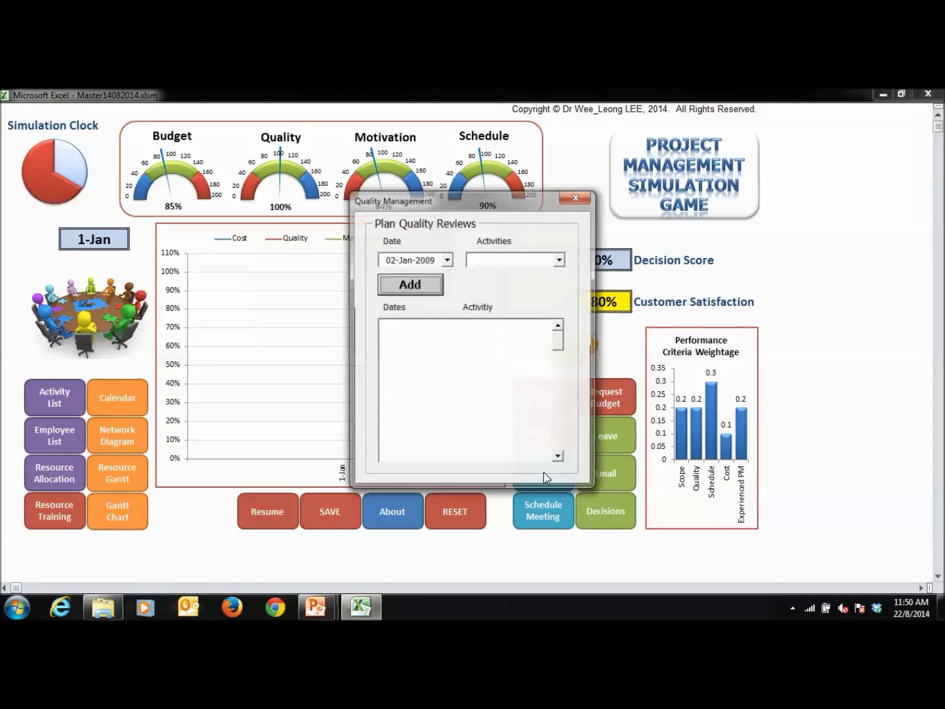
- Add a Specification quality review dated 04-Jan-2009 and close the quality planner
{"action": "left_click", "coordinate": [560, 260]}
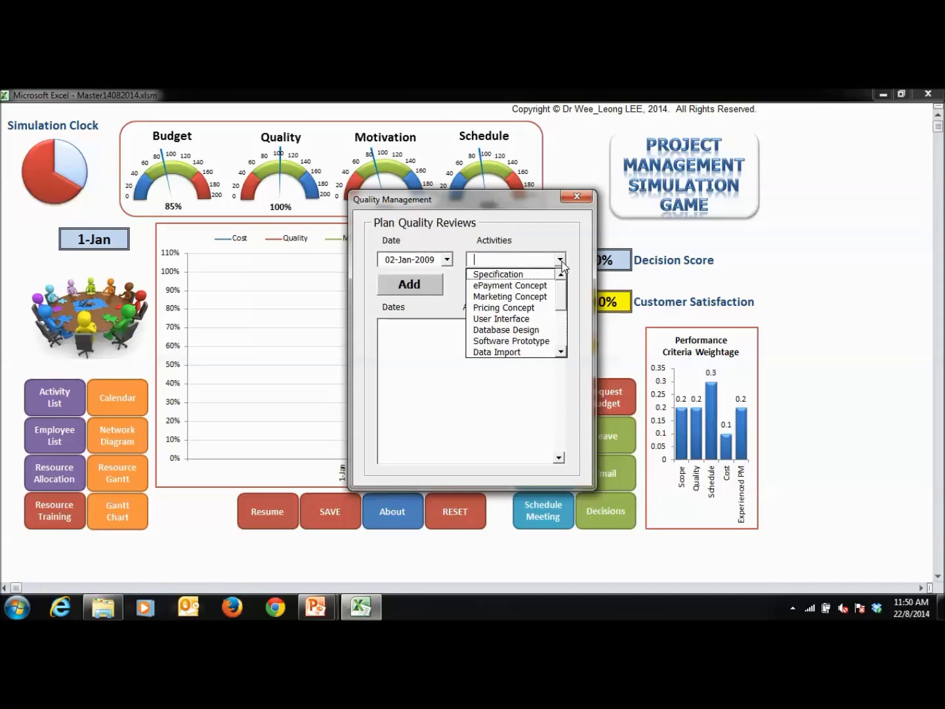
{"action": "left_click", "coordinate": [497, 271]}
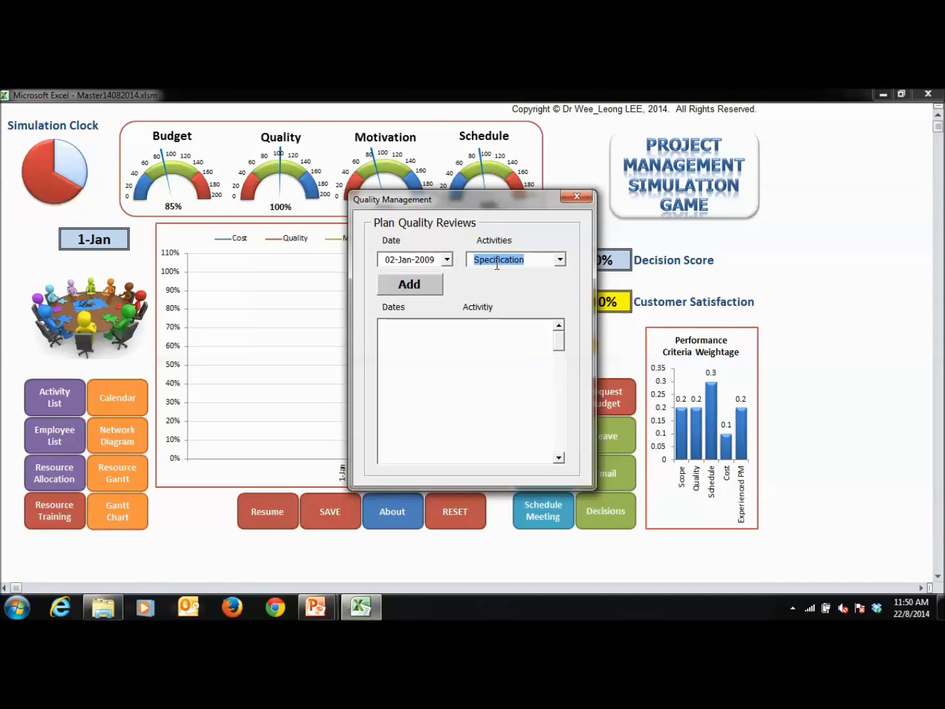
{"action": "left_click", "coordinate": [447, 259]}
{"action": "left_click", "coordinate": [428, 297]}
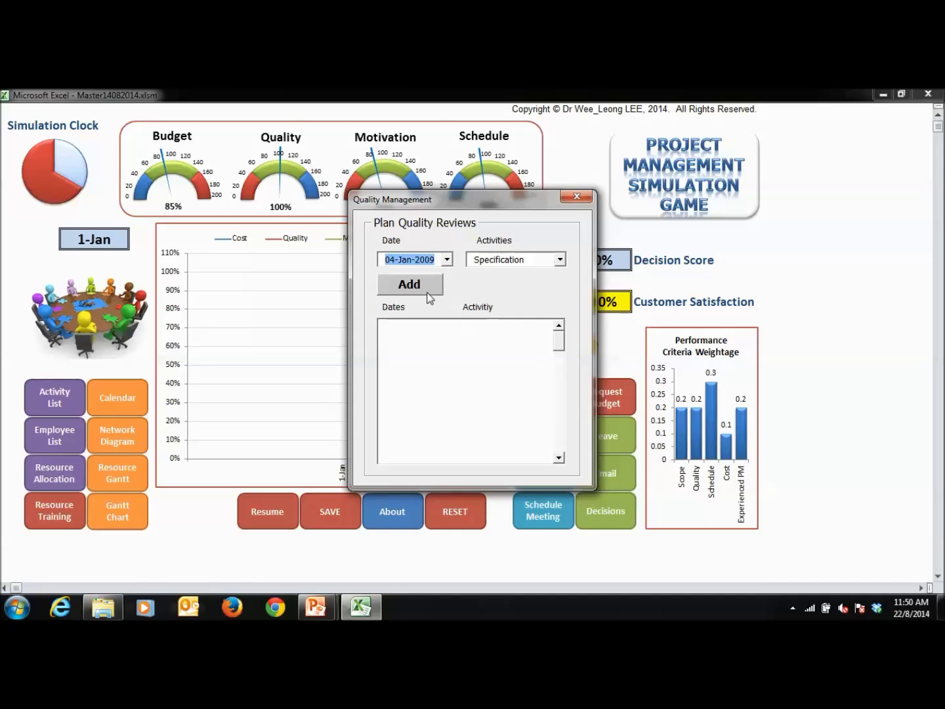
{"action": "left_click", "coordinate": [412, 284]}
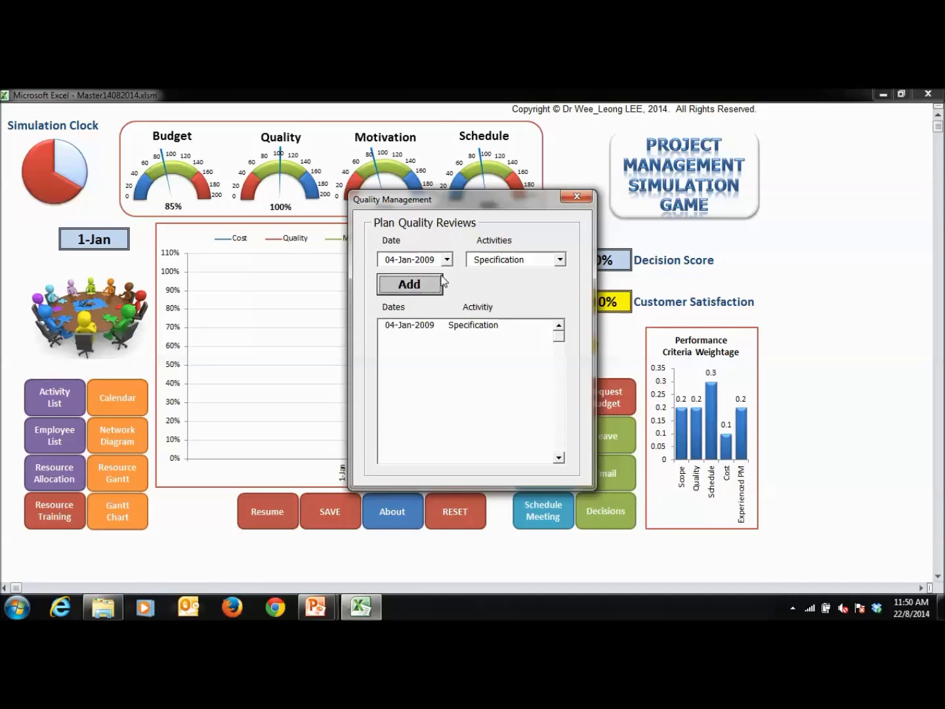
{"action": "left_click", "coordinate": [577, 196]}
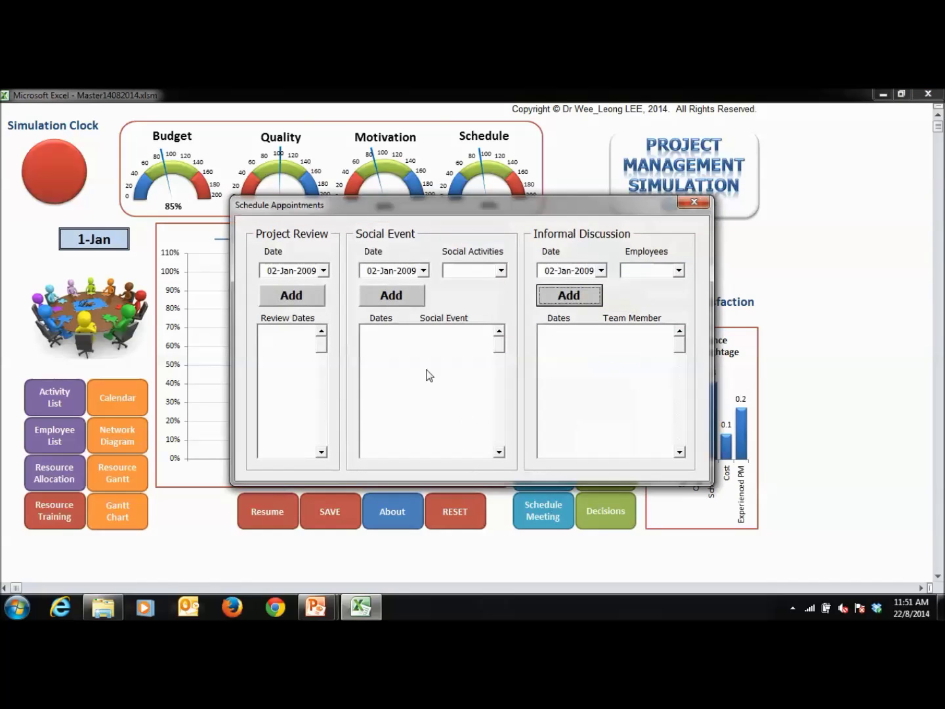
- Schedule a project review for 08-Jan-2009
{"action": "left_click", "coordinate": [324, 271]}
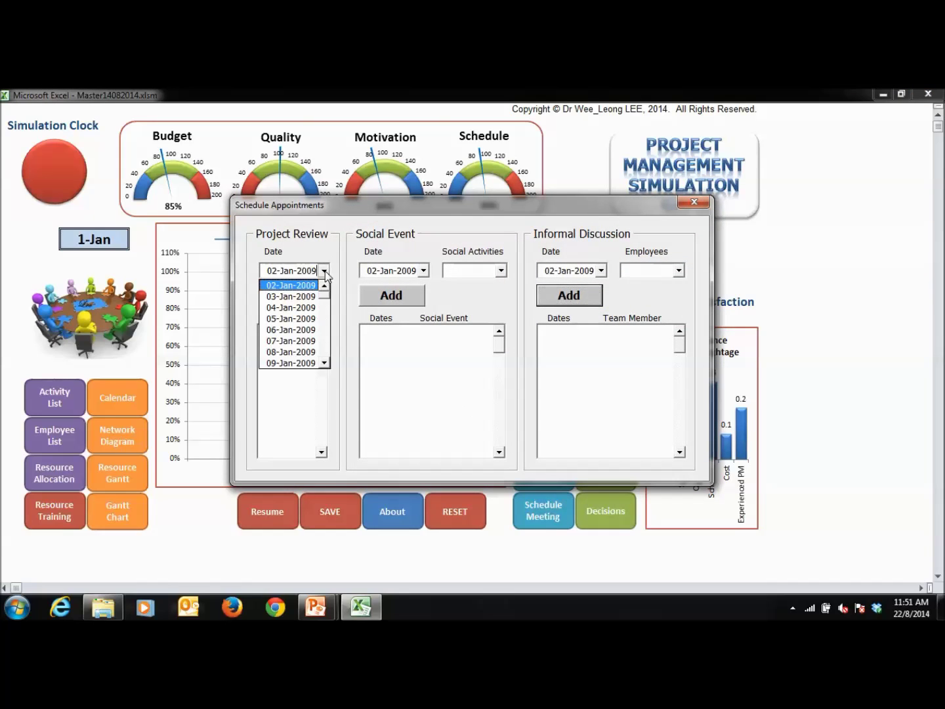
{"action": "left_click", "coordinate": [296, 352]}
{"action": "left_click", "coordinate": [291, 298]}
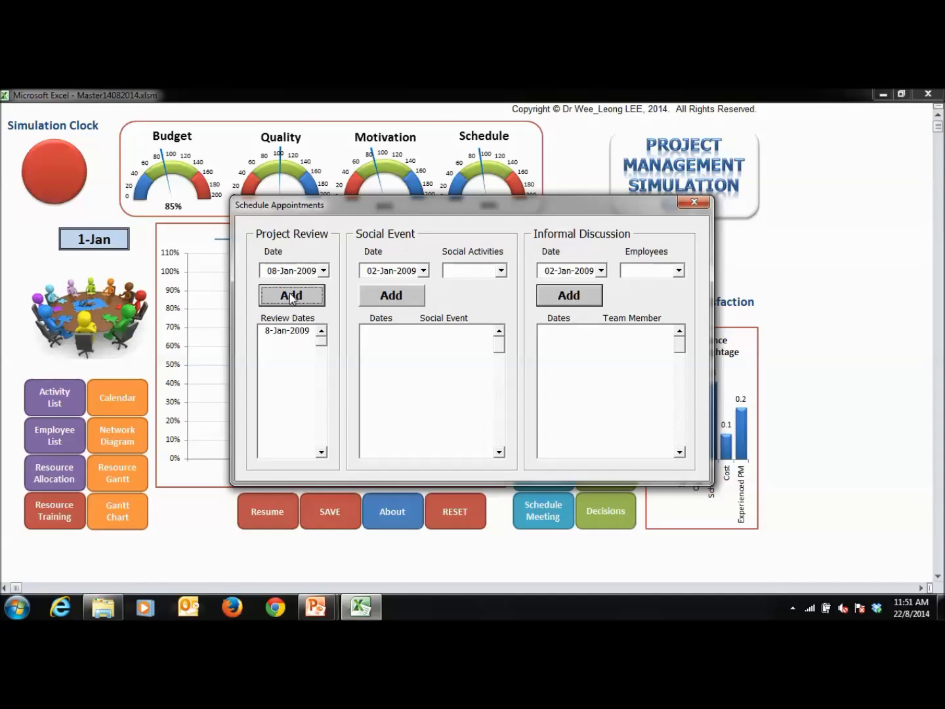
- Add a Drinking social event on 06-Jan-2009
{"action": "left_click", "coordinate": [502, 271]}
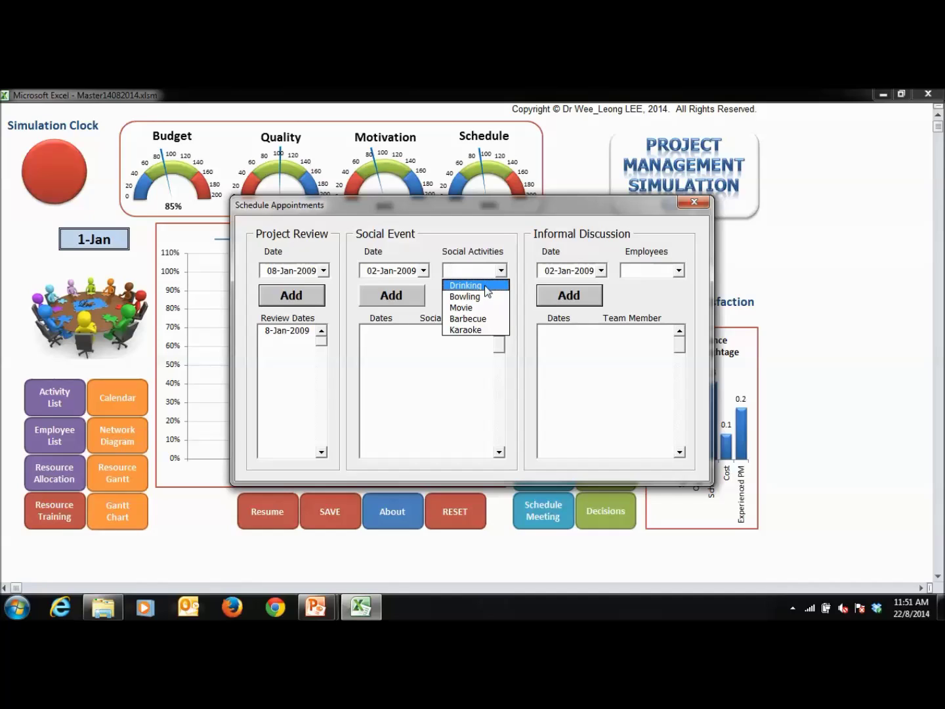
{"action": "left_click", "coordinate": [484, 287]}
{"action": "left_click", "coordinate": [423, 270]}
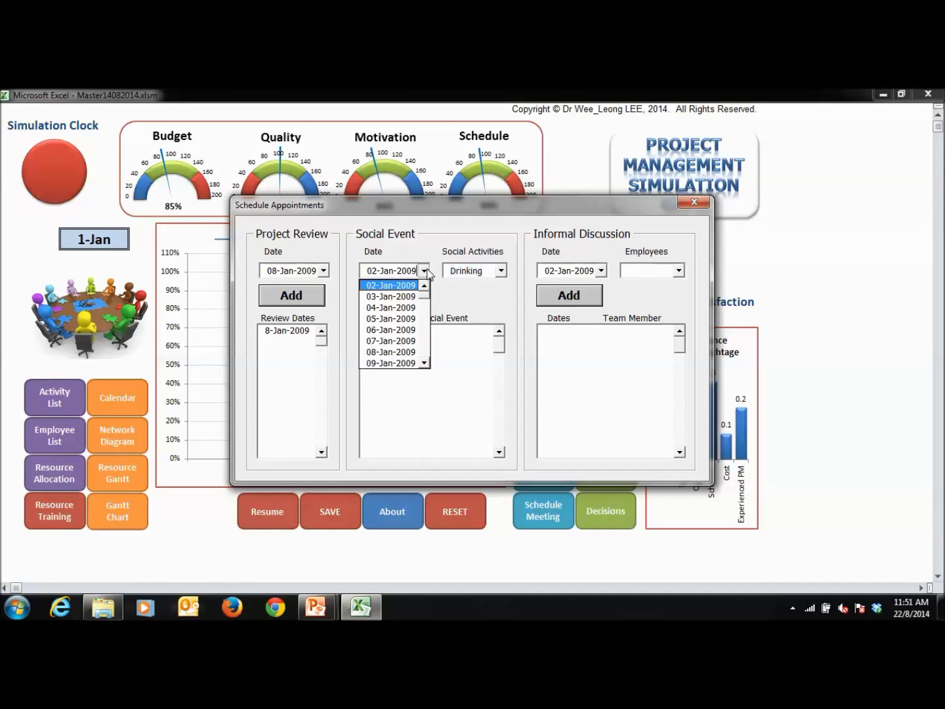
{"action": "left_click", "coordinate": [394, 330]}
{"action": "left_click", "coordinate": [393, 297]}
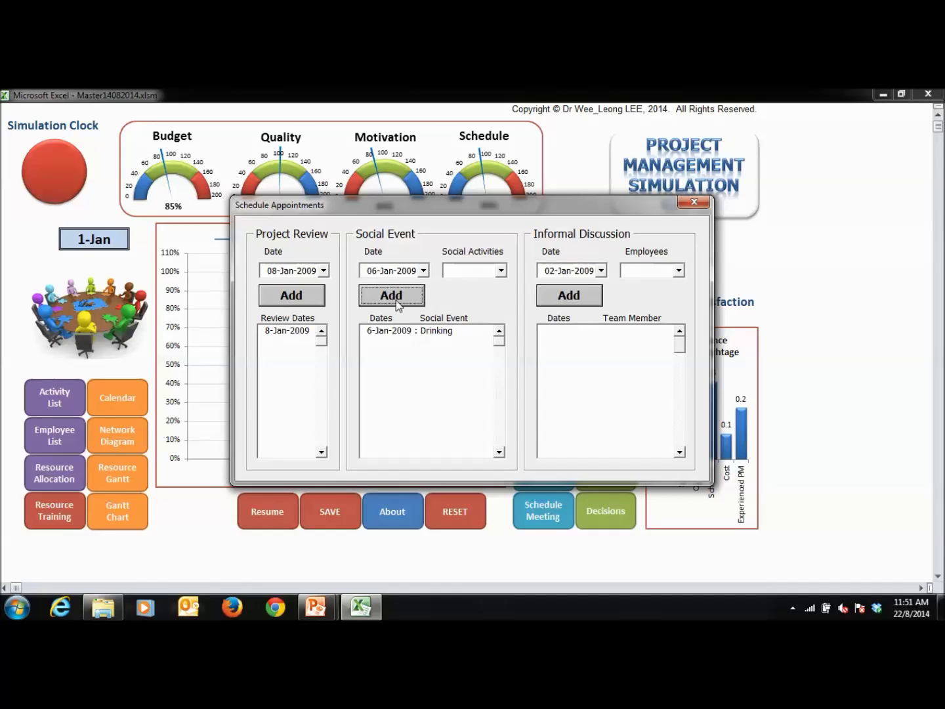
- Schedule an informal discussion with a team member on 03-Jan-2009 and close the scheduler
{"action": "left_click", "coordinate": [678, 270]}
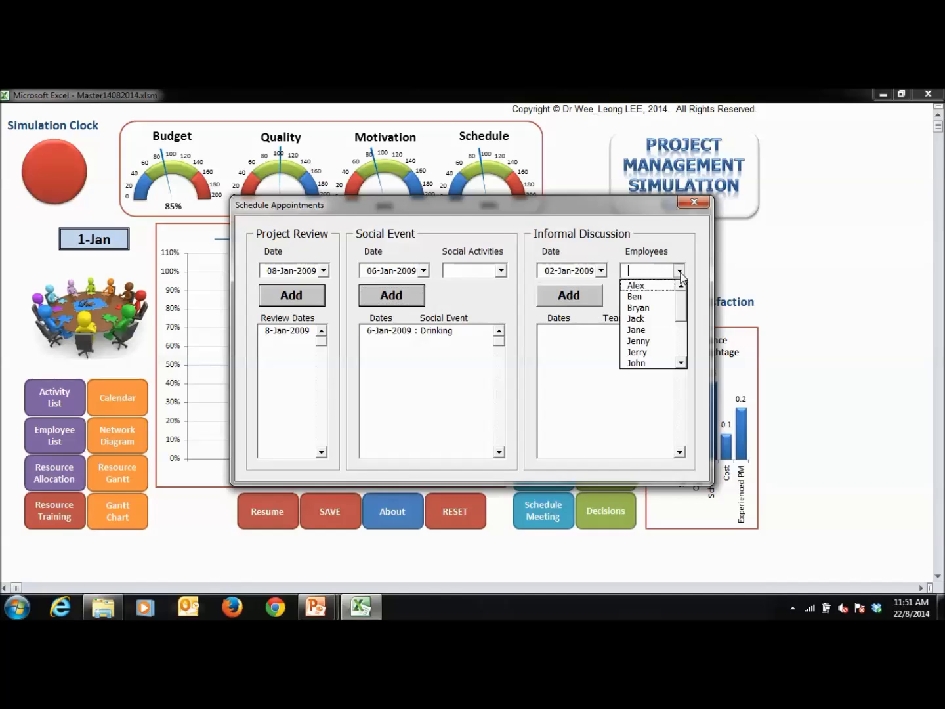
{"action": "left_click", "coordinate": [651, 332]}
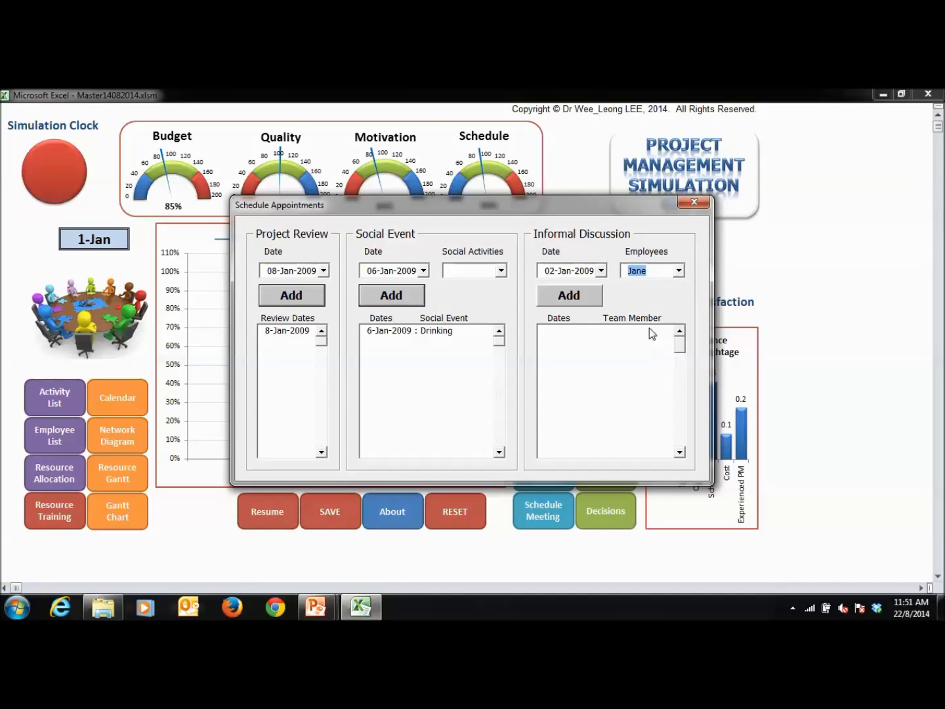
{"action": "left_click", "coordinate": [600, 270]}
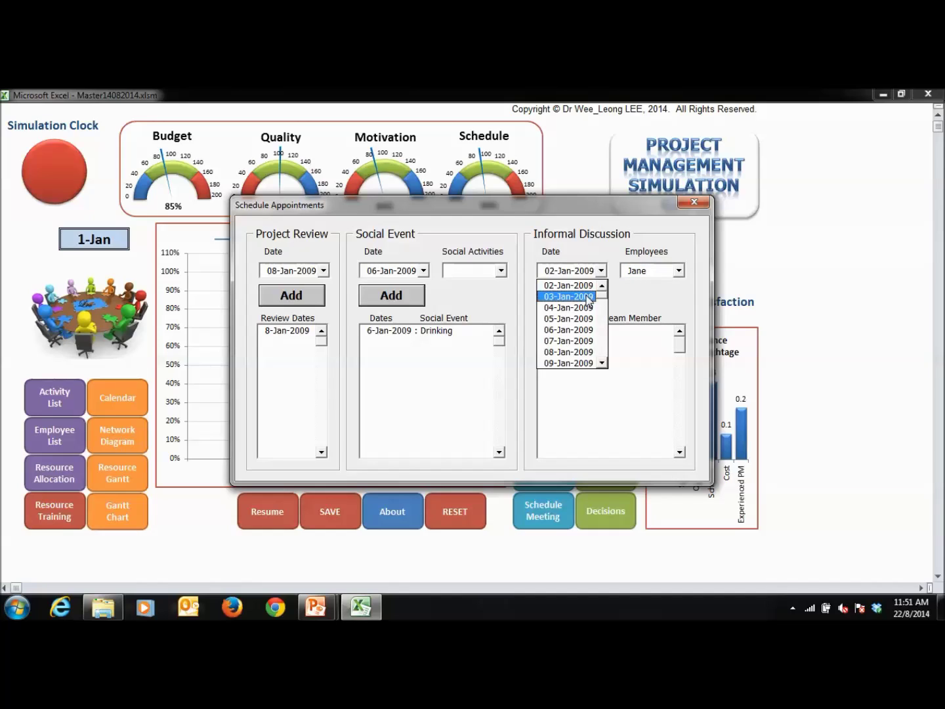
{"action": "left_click", "coordinate": [591, 296]}
{"action": "left_click", "coordinate": [589, 299]}
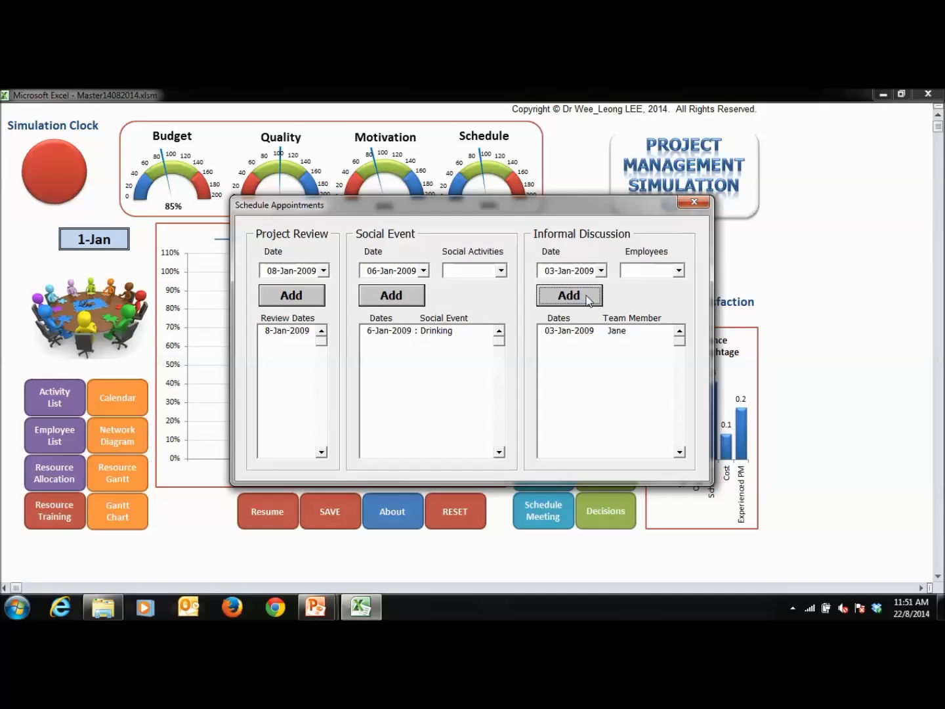
{"action": "left_click", "coordinate": [689, 202]}
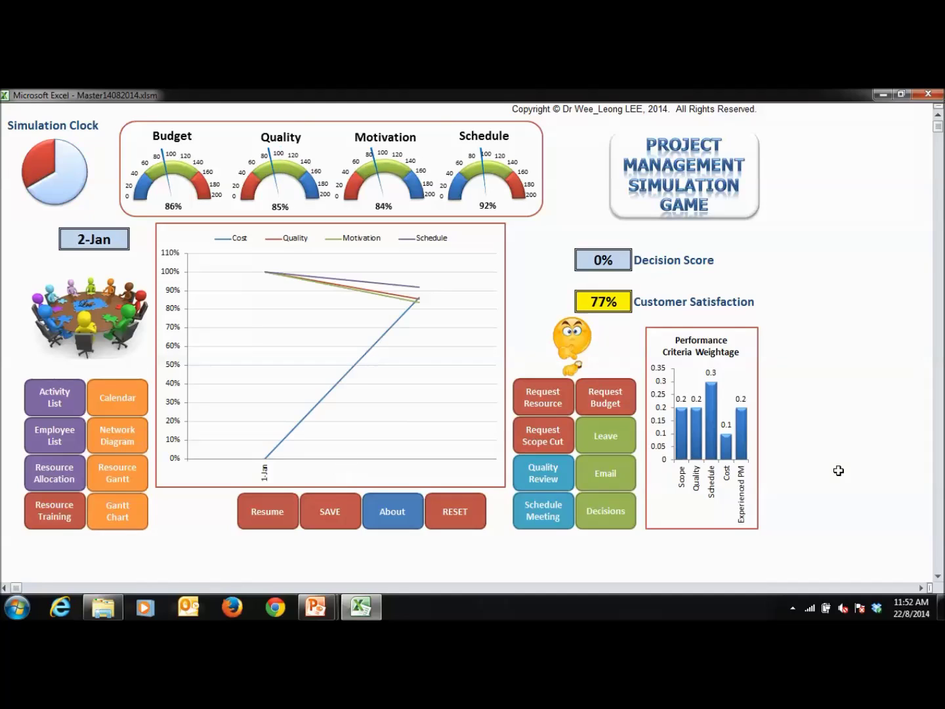
- Answer decision 1 with 'All right, I'll go along with that' to accept the 2-hour kick-off
{"action": "left_click", "coordinate": [621, 520]}
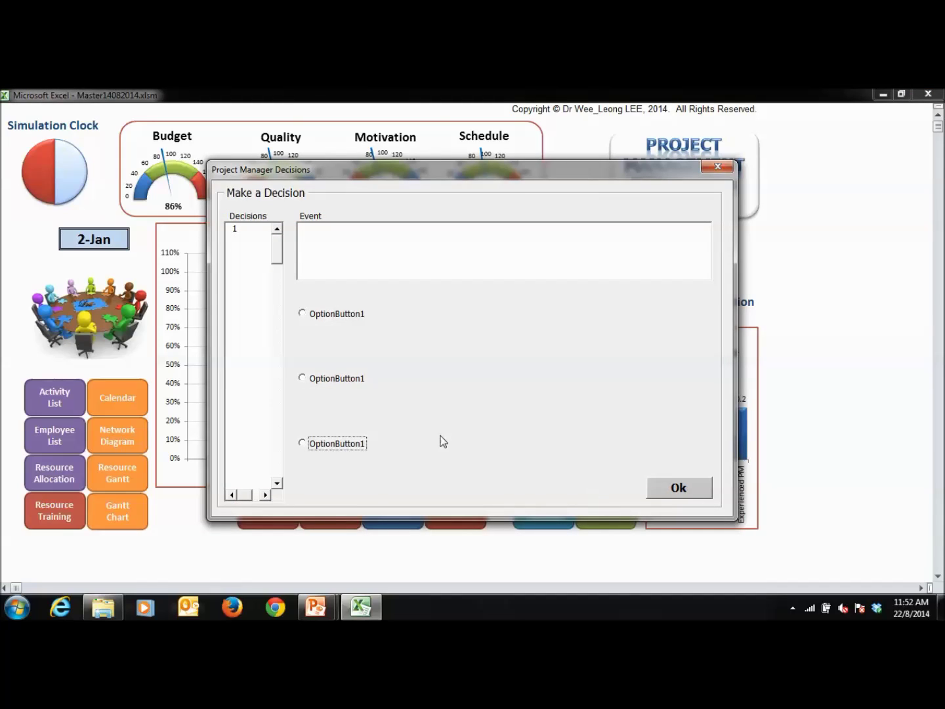
{"action": "left_click", "coordinate": [236, 229]}
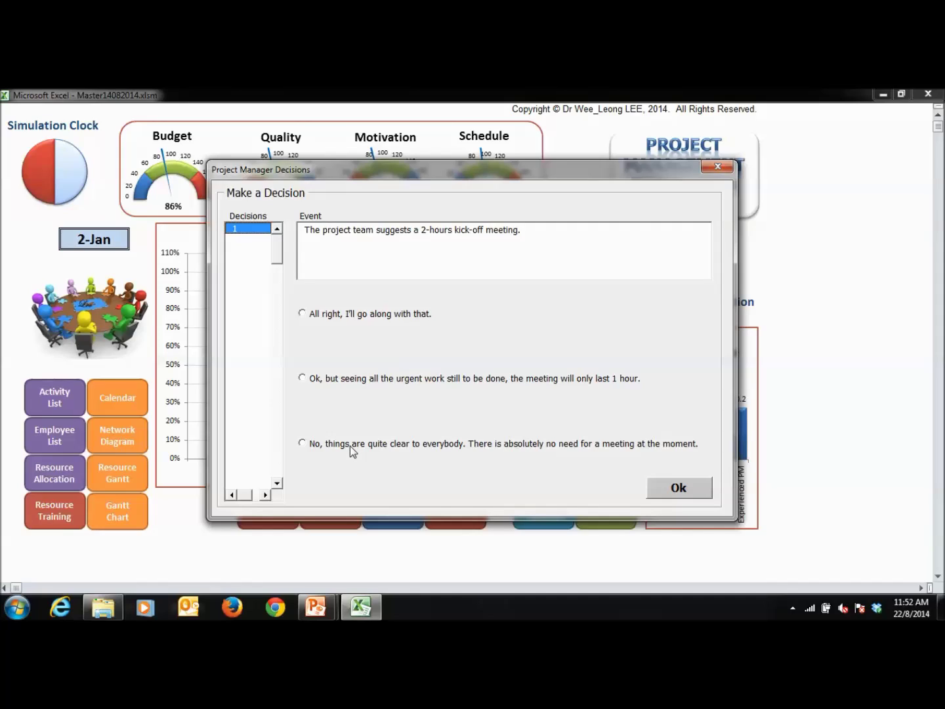
{"action": "left_click", "coordinate": [306, 316]}
{"action": "left_click", "coordinate": [666, 487]}
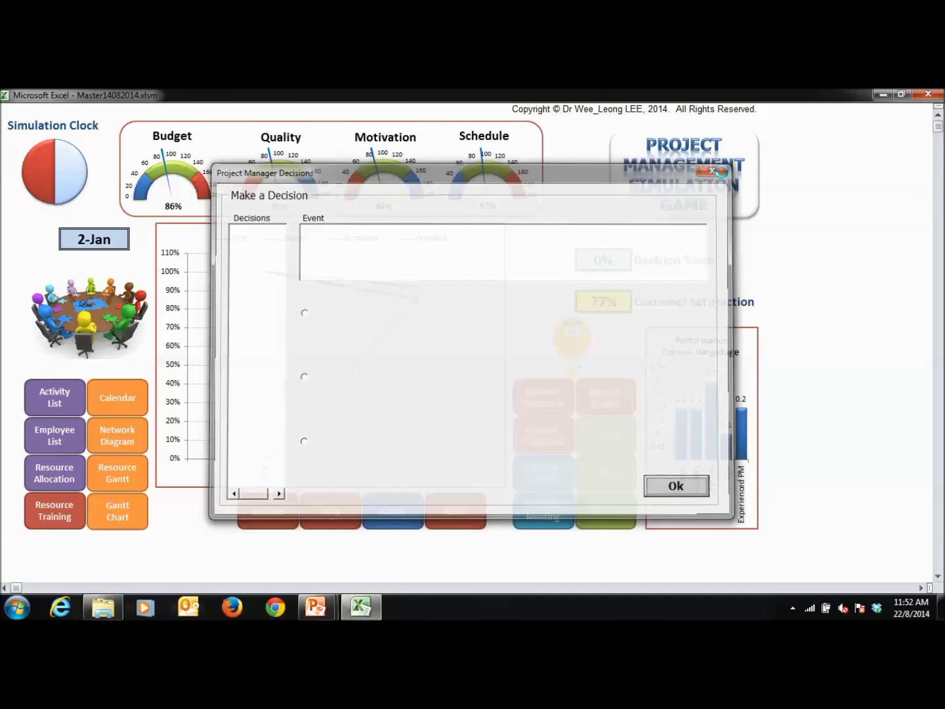
{"action": "left_click", "coordinate": [718, 166]}
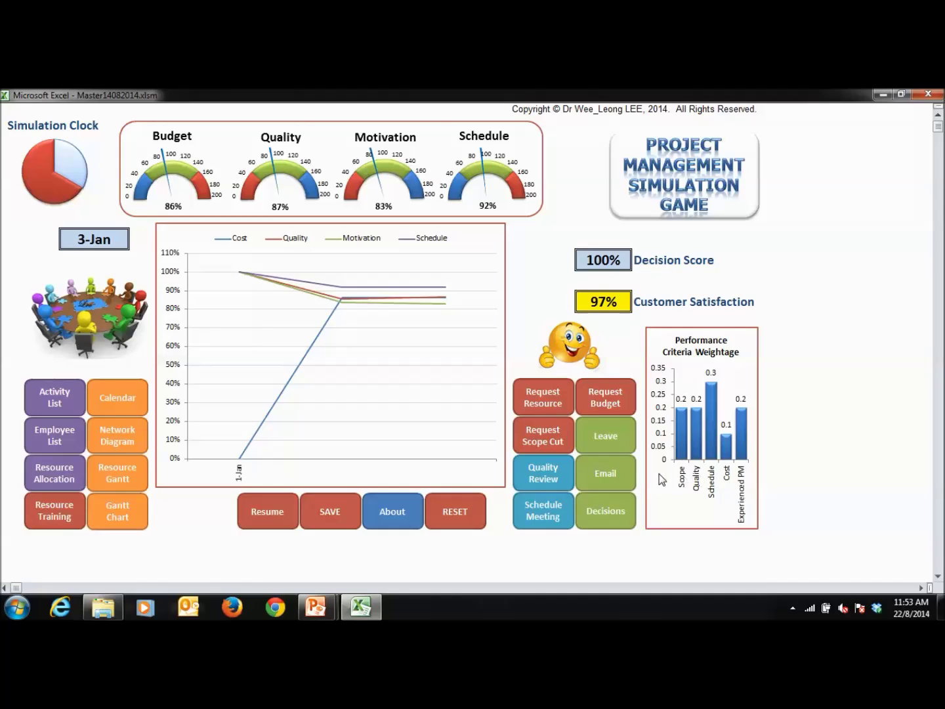
{"action": "left_click", "coordinate": [611, 470]}
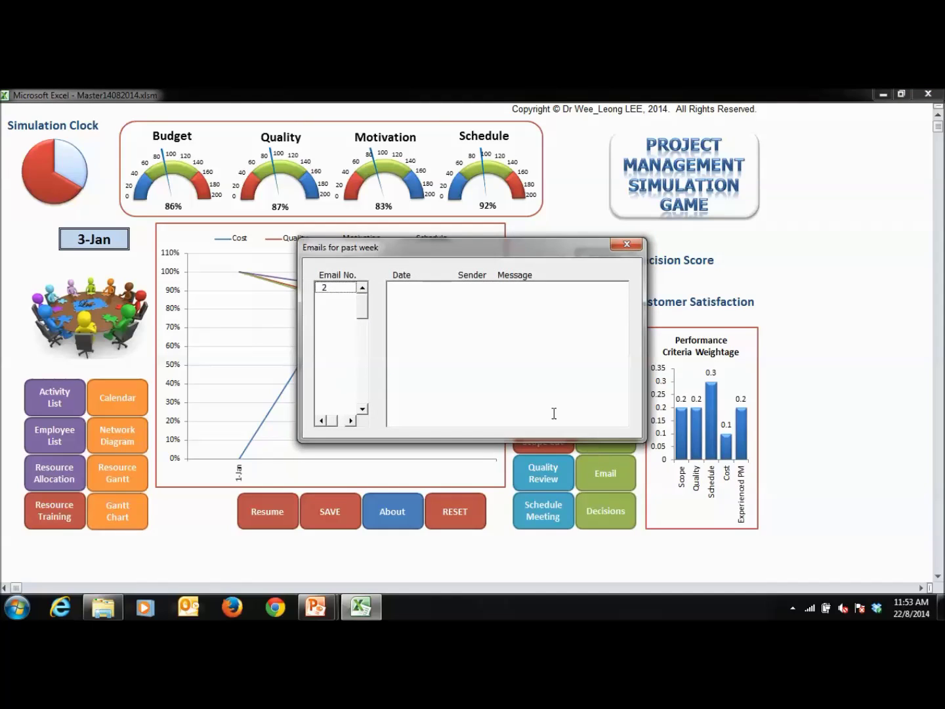
{"action": "left_click", "coordinate": [328, 290]}
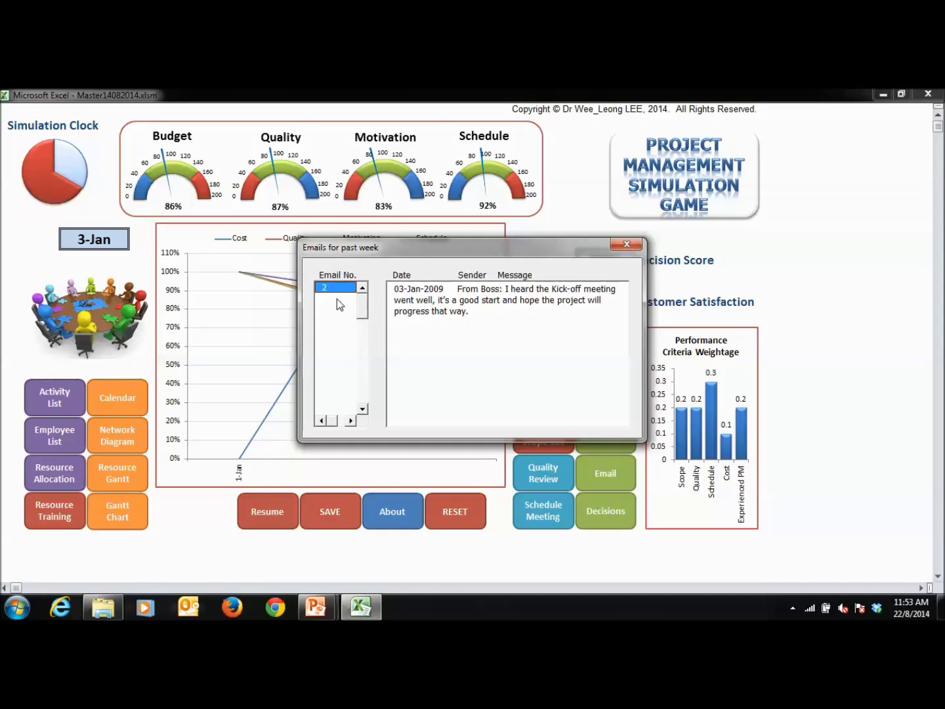
{"action": "left_click", "coordinate": [628, 244]}
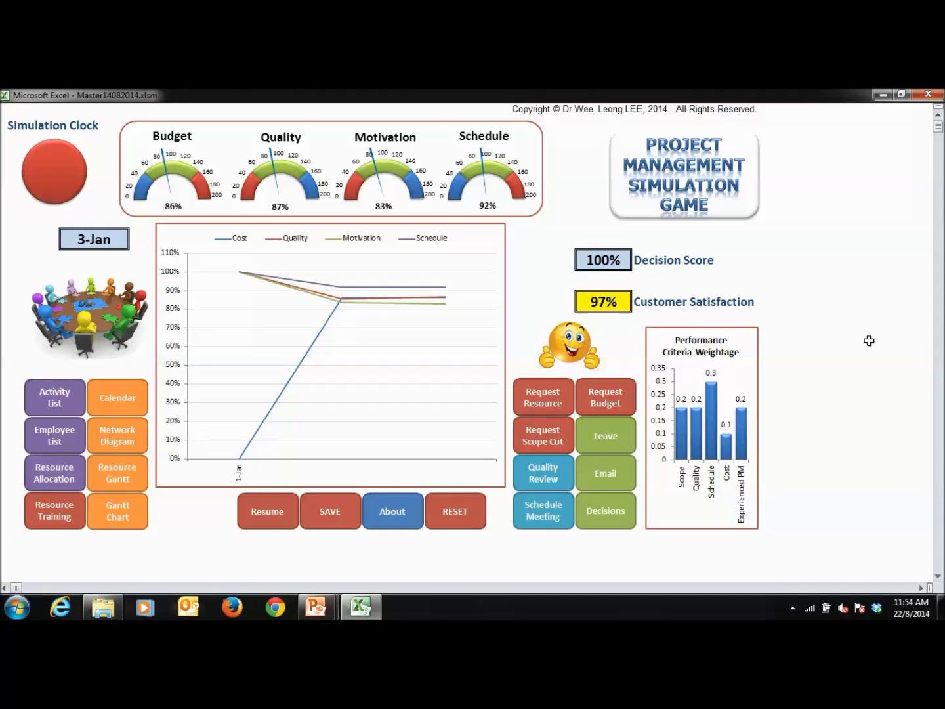
- Open the staff leave requests while the simulation clock runs on to 4-Jan
{"action": "left_click", "coordinate": [610, 432]}
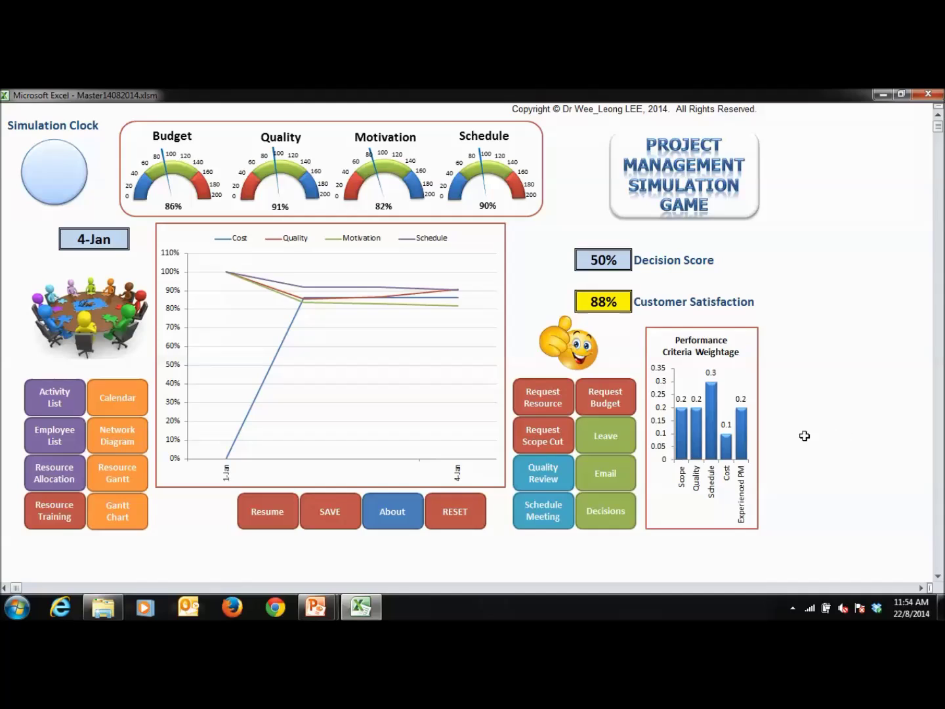
{"action": "left_click", "coordinate": [613, 431]}
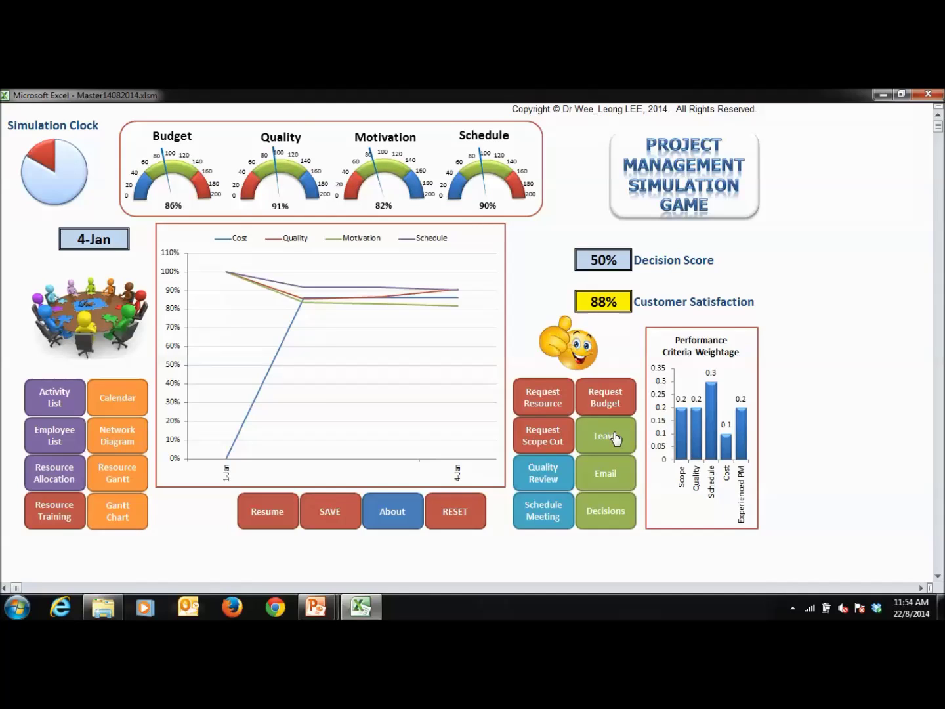